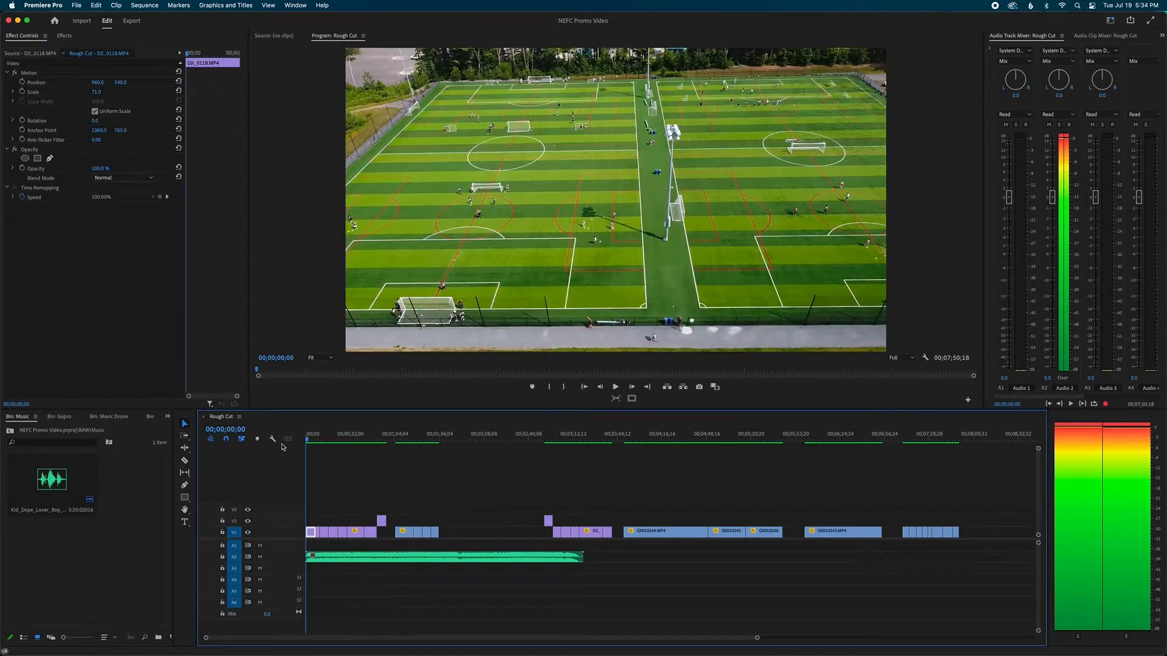
Scrub through roughly the first minute of the Rough Cut sequence and return to its start
left_click_drag(351, 445, 321, 436)
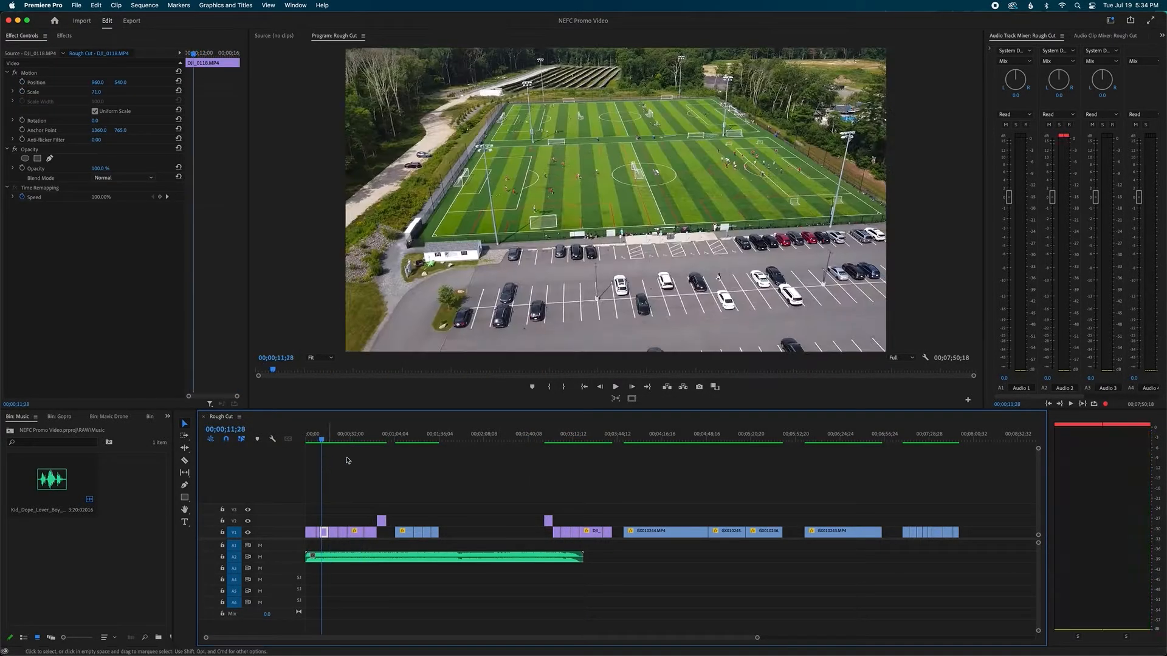
left_click_drag(398, 436, 391, 439)
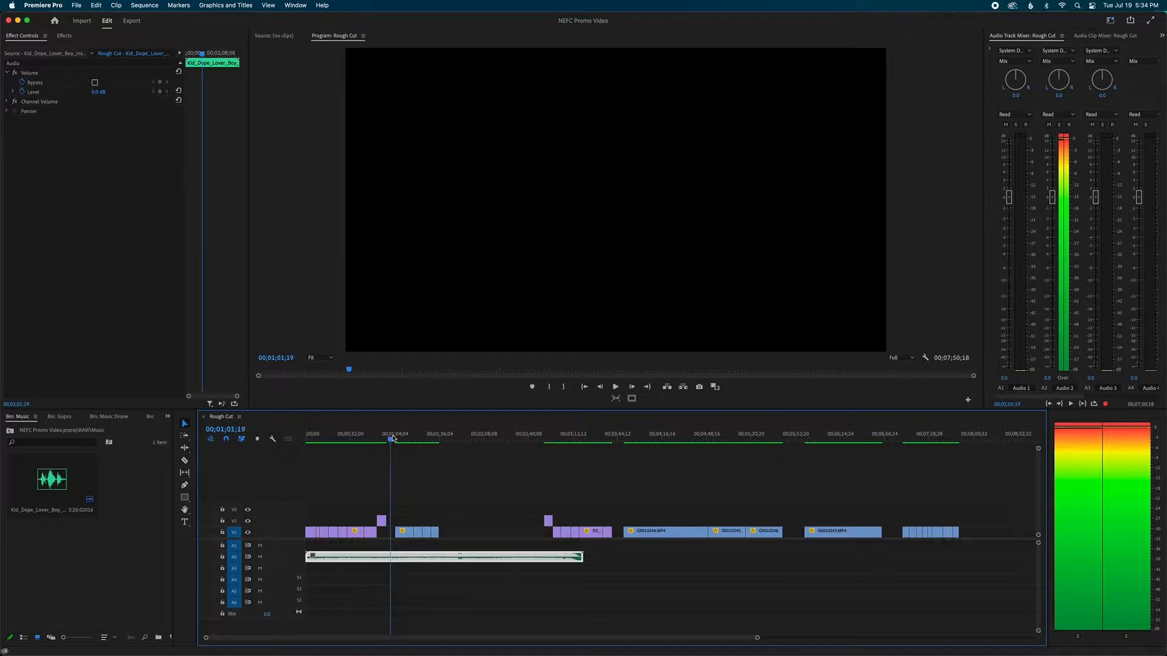
left_click(428, 475)
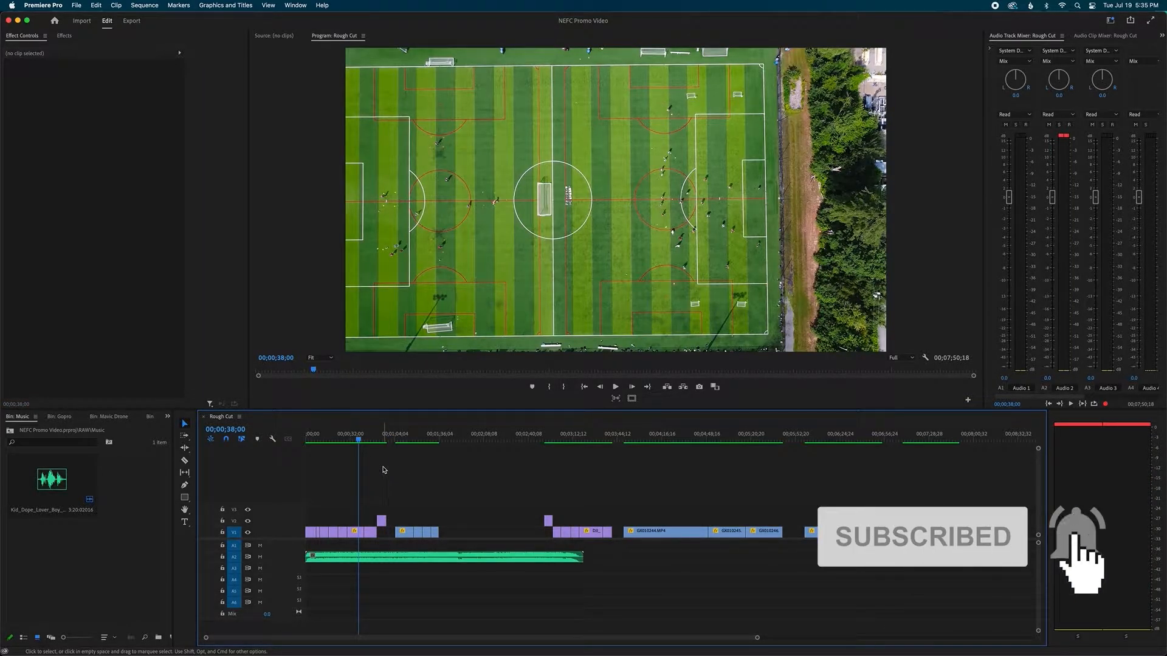
key("Home")
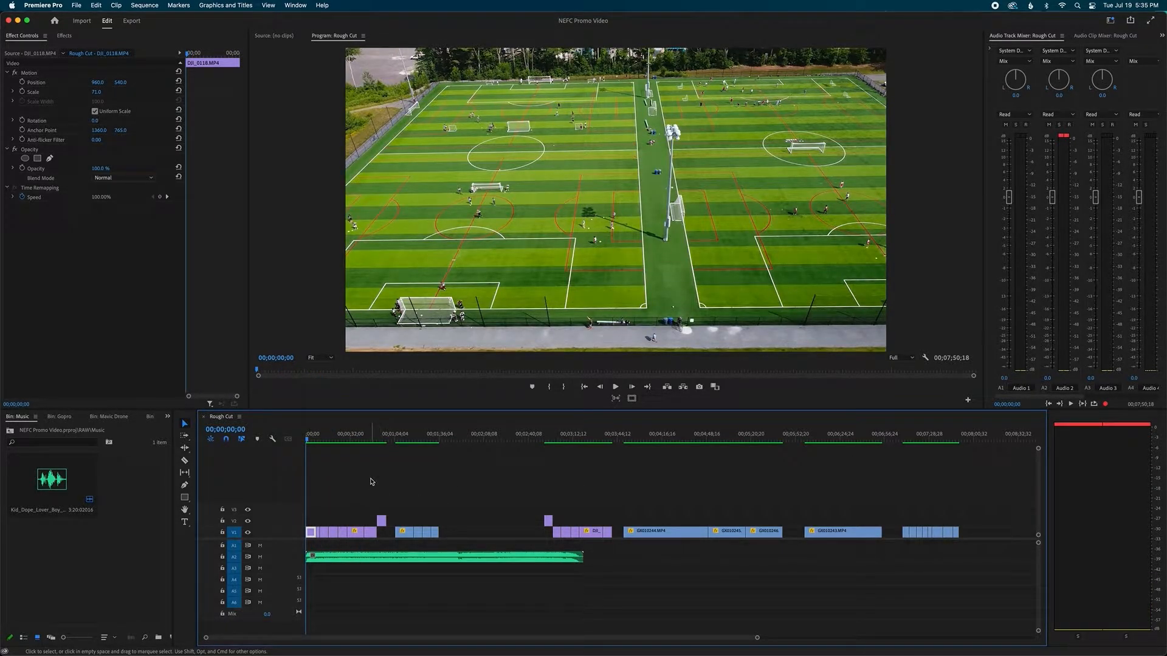
Move the playhead to 00;01;00;04 and add a sequence marker there
left_click_drag(415, 438, 393, 437)
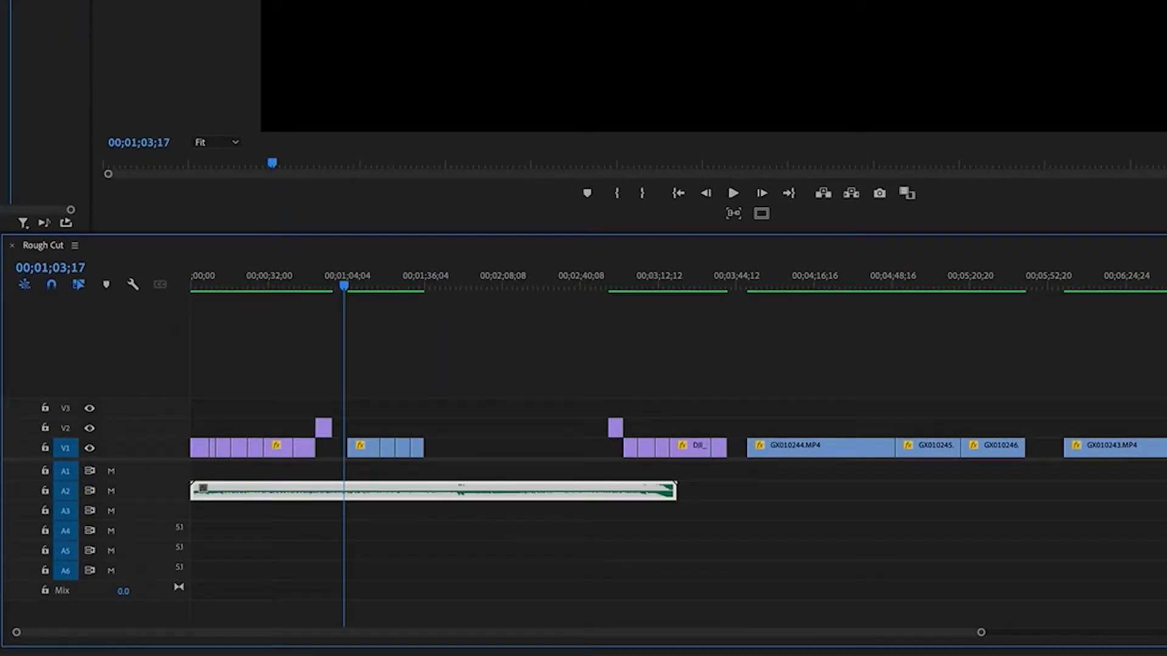
left_click(68, 263)
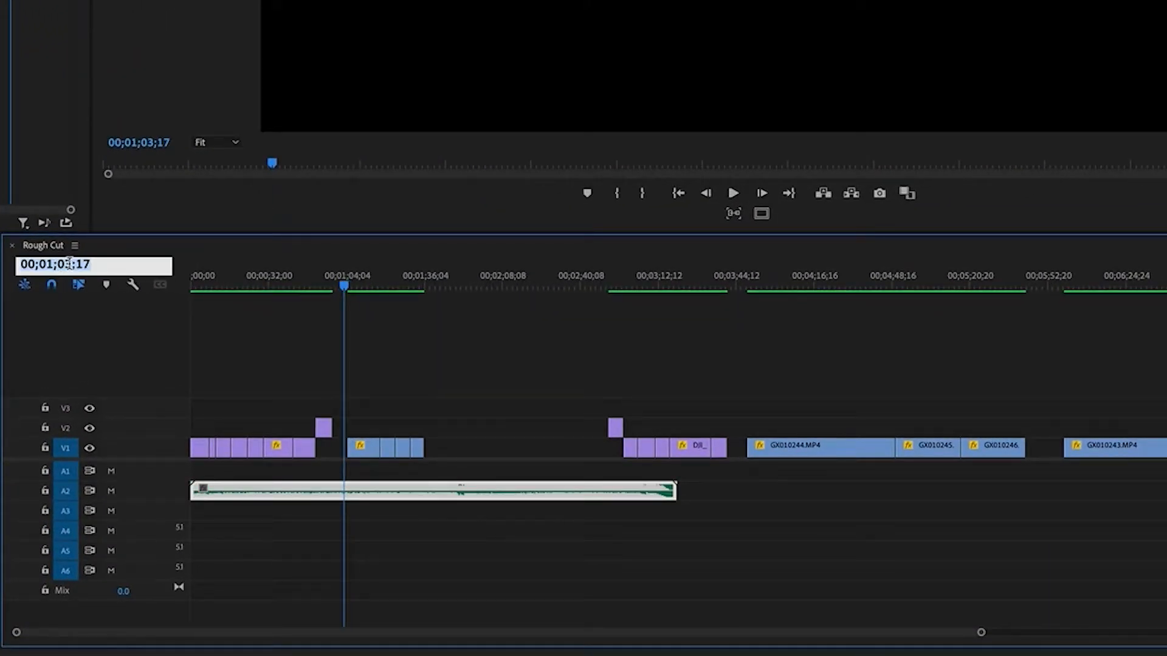
key("BackSpace")
type("0")
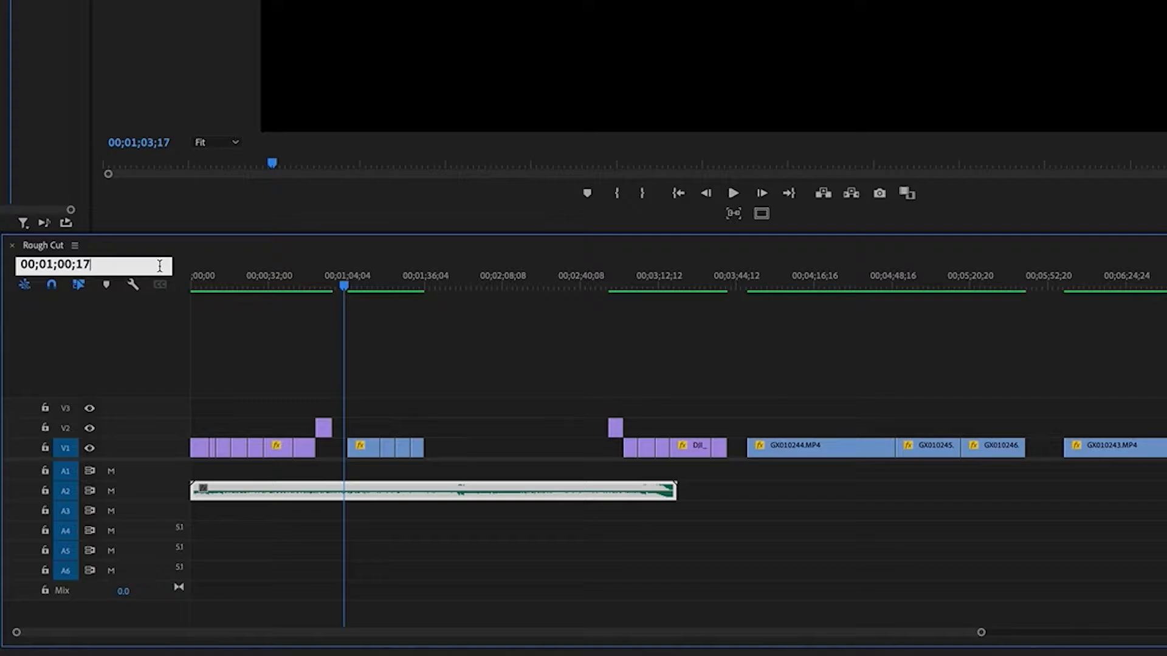
key("Return")
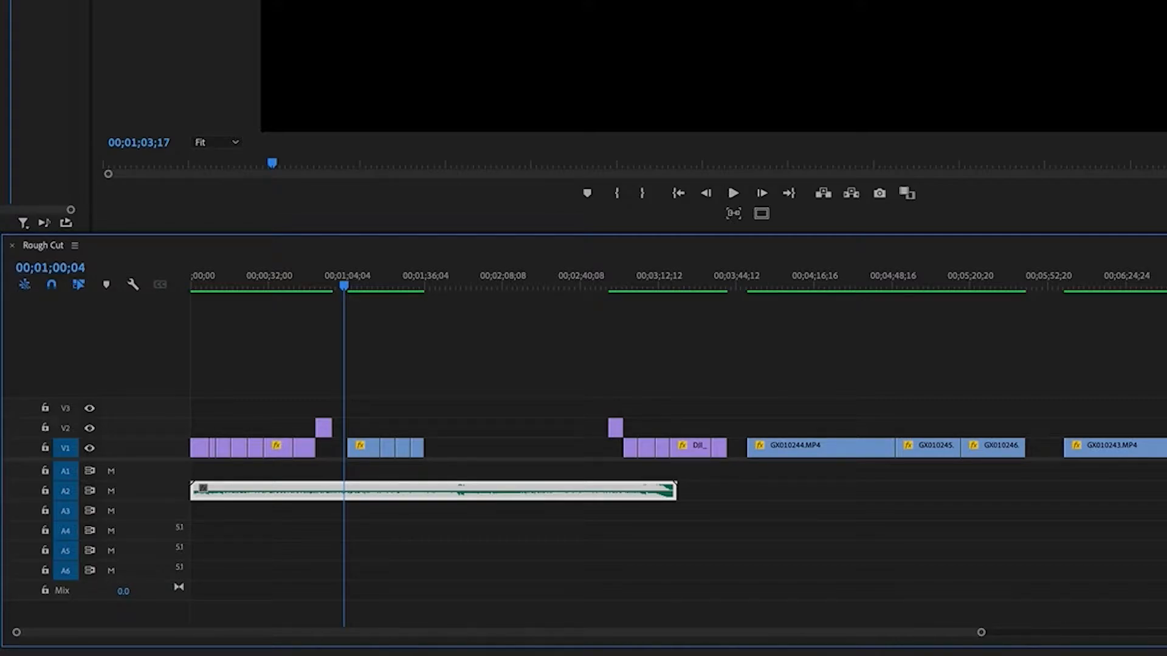
left_click(430, 366)
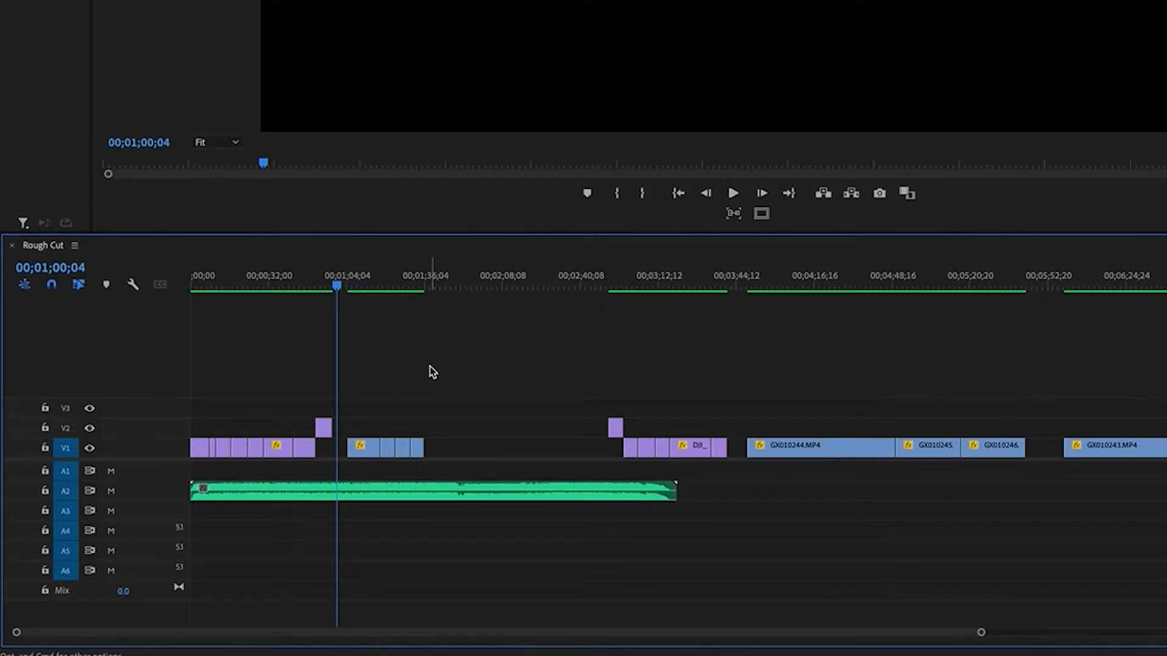
mouse_move(344, 277)
left_mouse_down()
mouse_move(327, 275)
mouse_move(338, 275)
left_mouse_up()
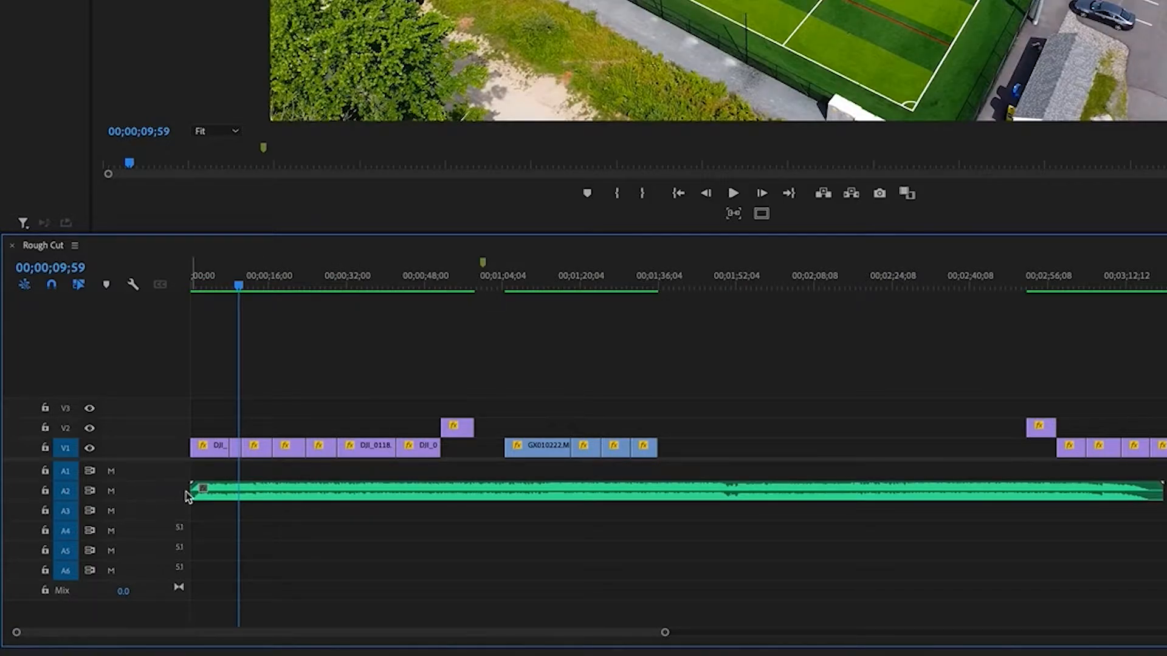
Expand the Audio 2 track and split the music clip at 00;03;07;25, just after the dip before its closing fade
double_click(163, 497)
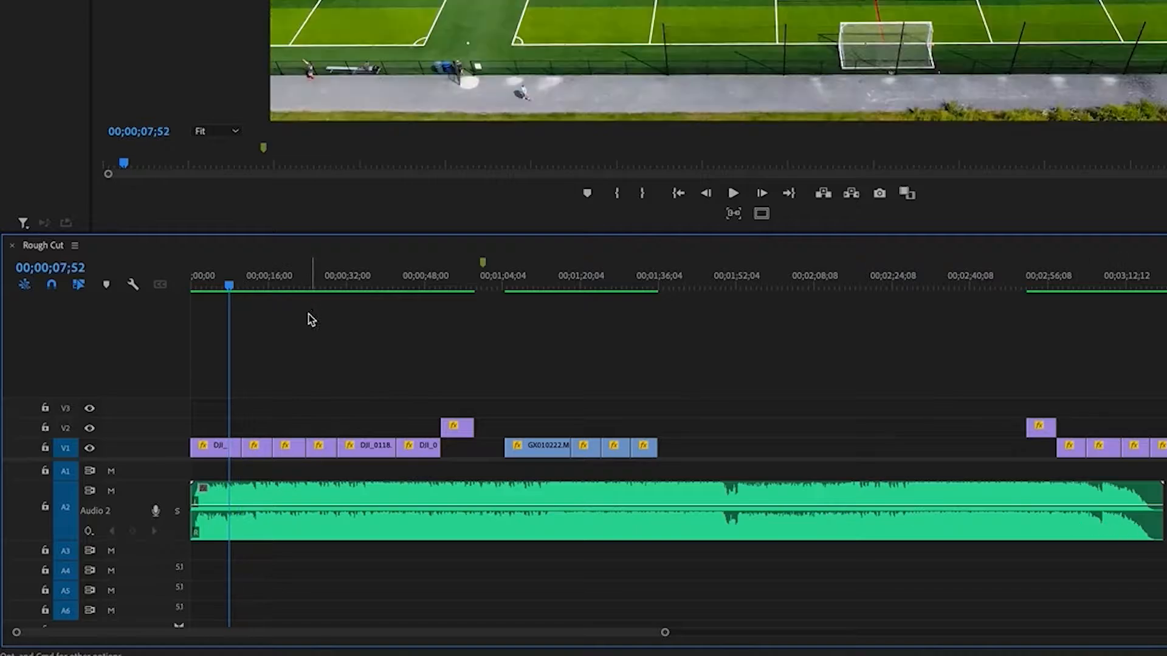
left_click(224, 281)
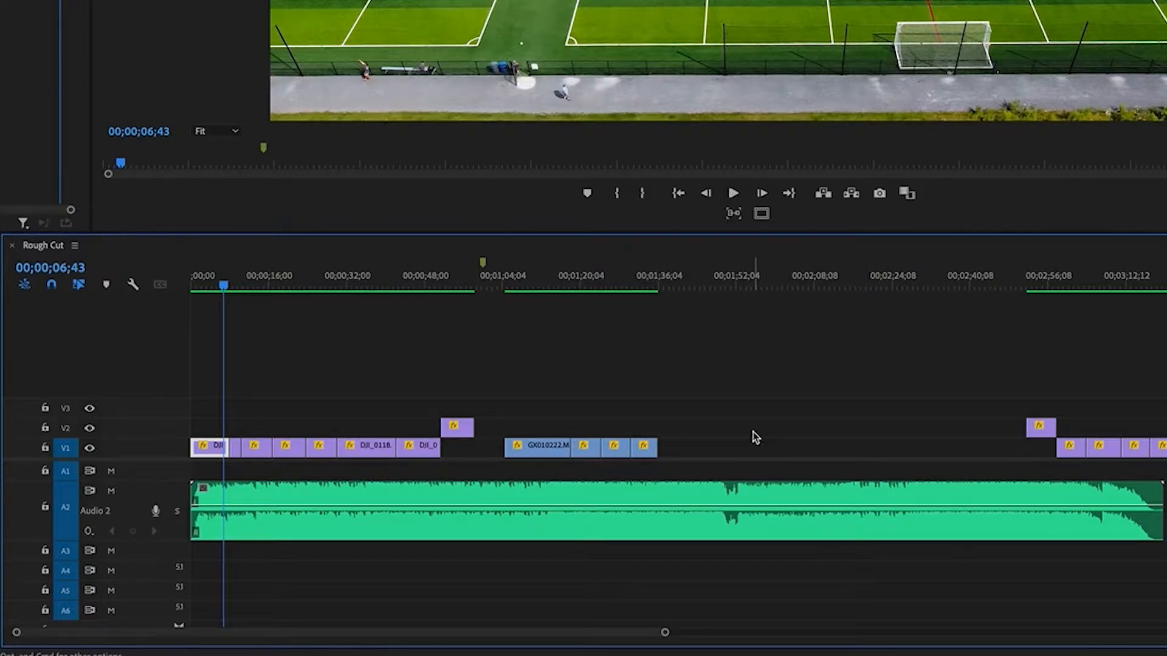
left_click_drag(636, 280, 1095, 302)
key("equal")
key("equal")
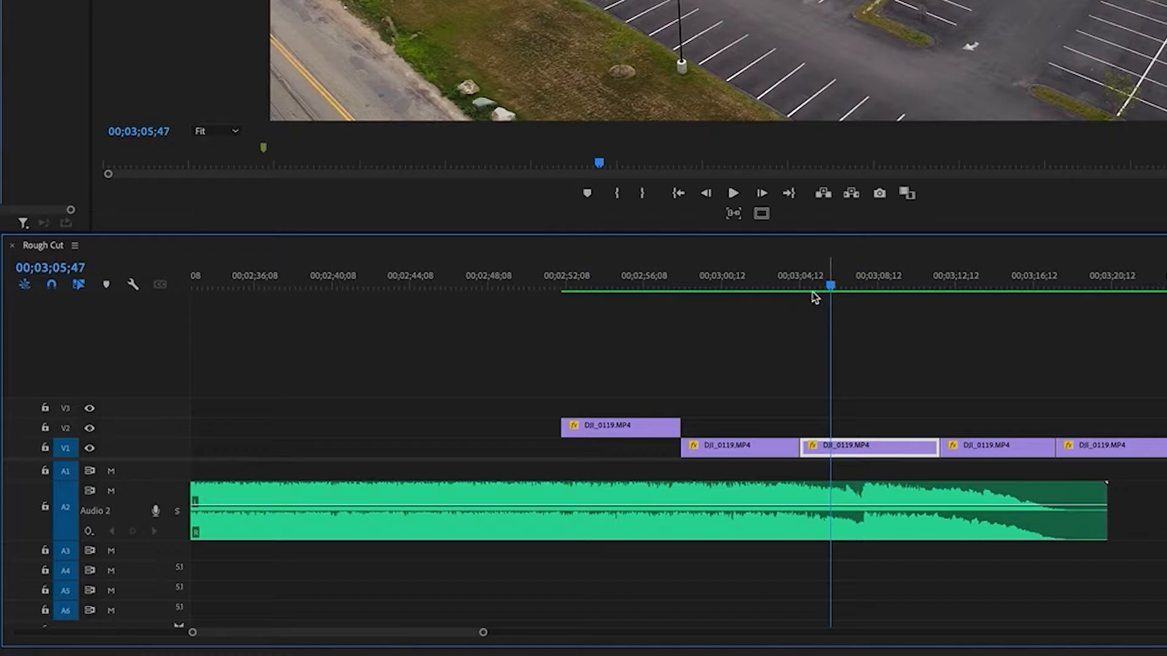
left_click_drag(817, 286, 806, 287)
key("space")
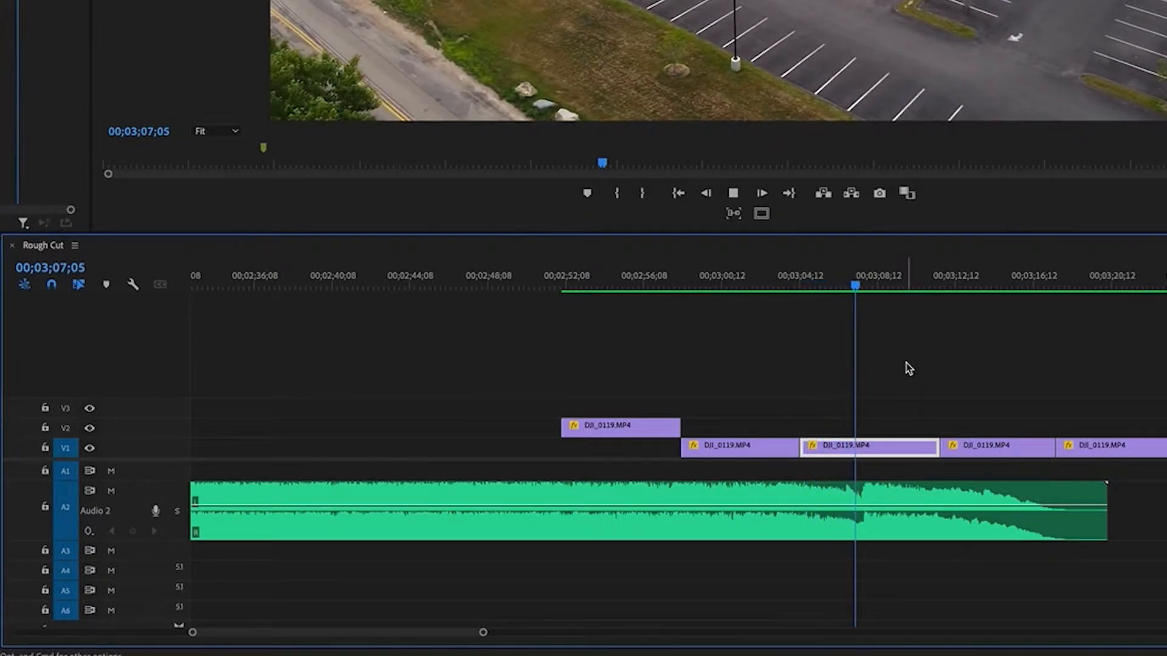
left_click(844, 286)
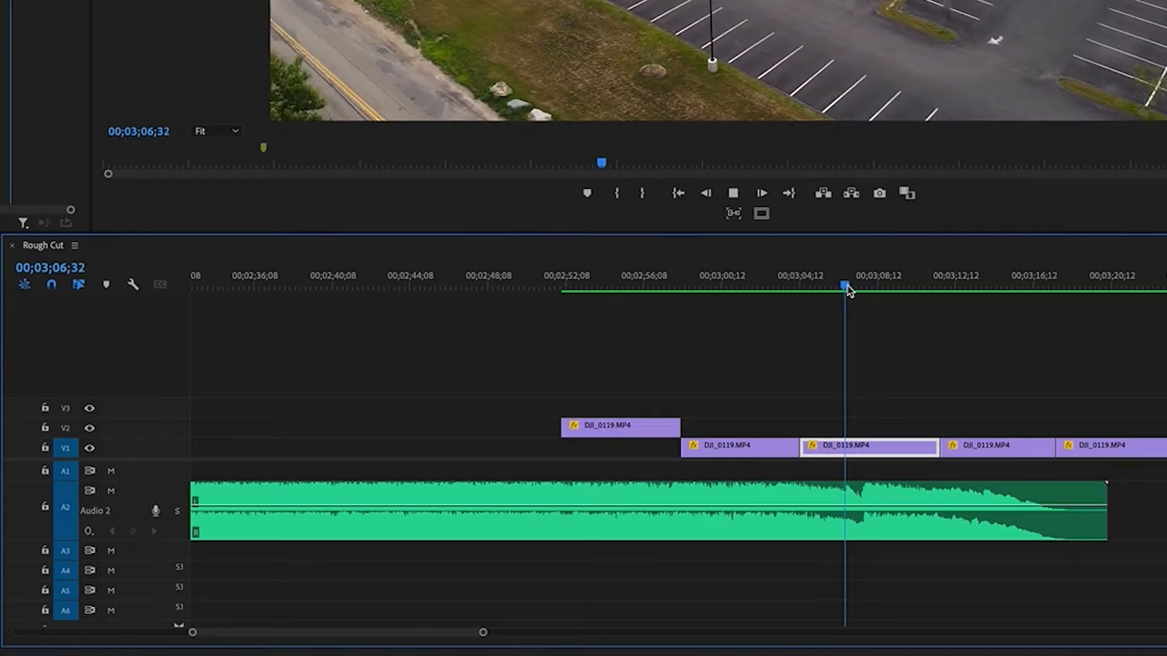
left_click_drag(846, 287, 864, 289)
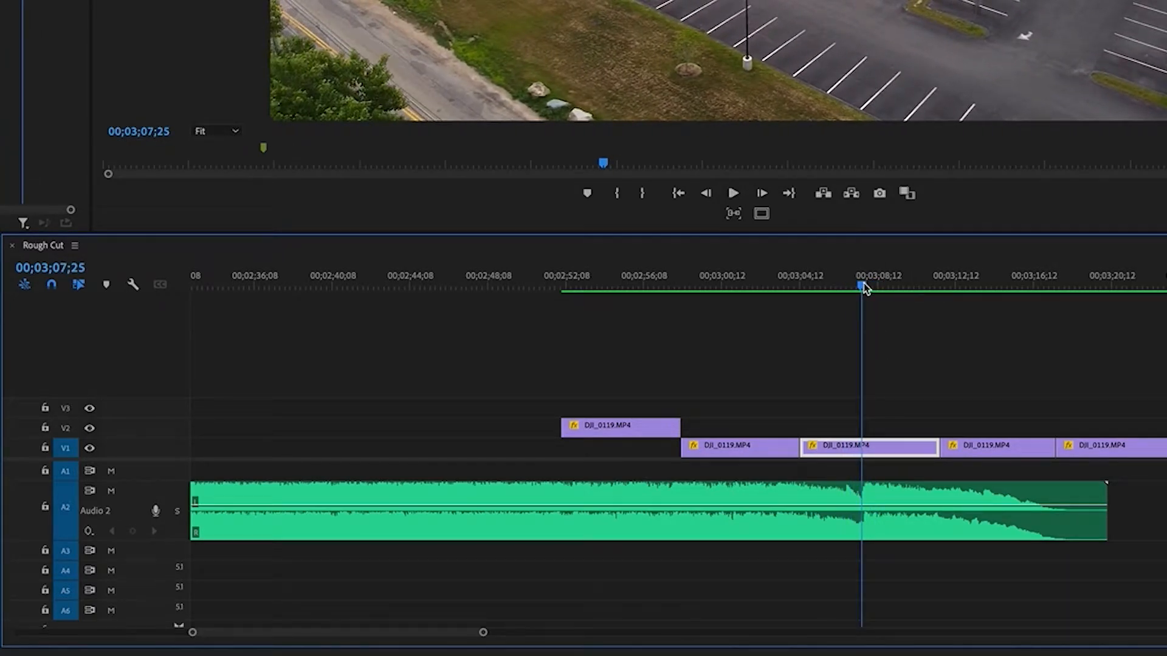
left_click(871, 504)
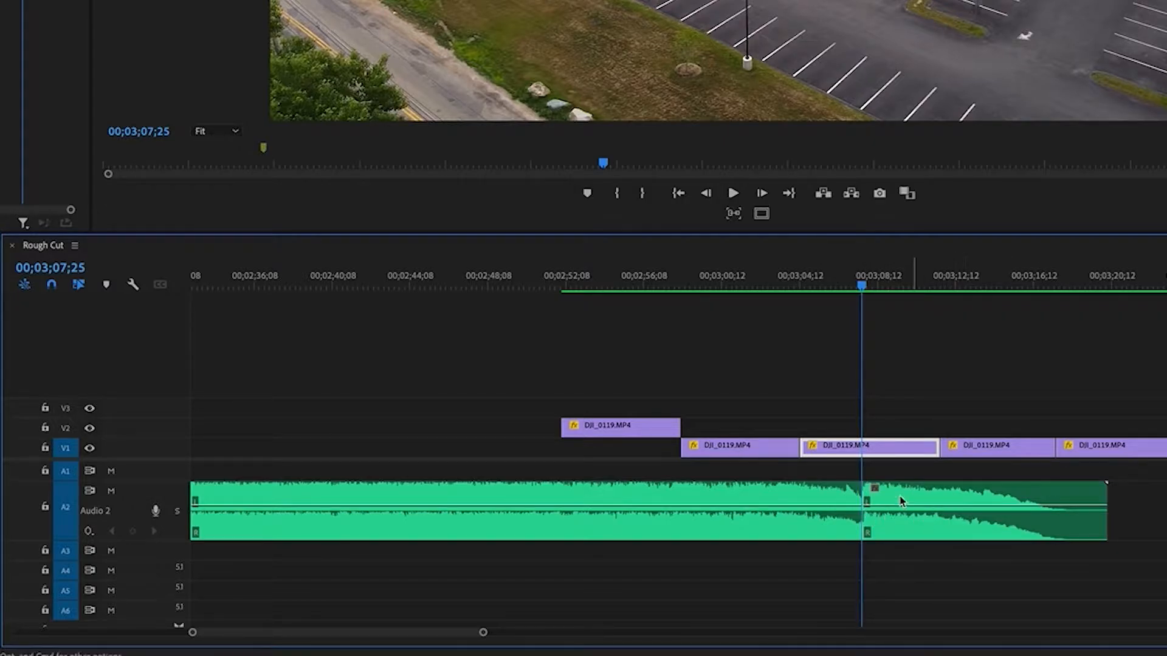
Move the split-off music ending later to about 00;03;13, leaving a gap after the main music clip
left_click_drag(902, 500, 1124, 510)
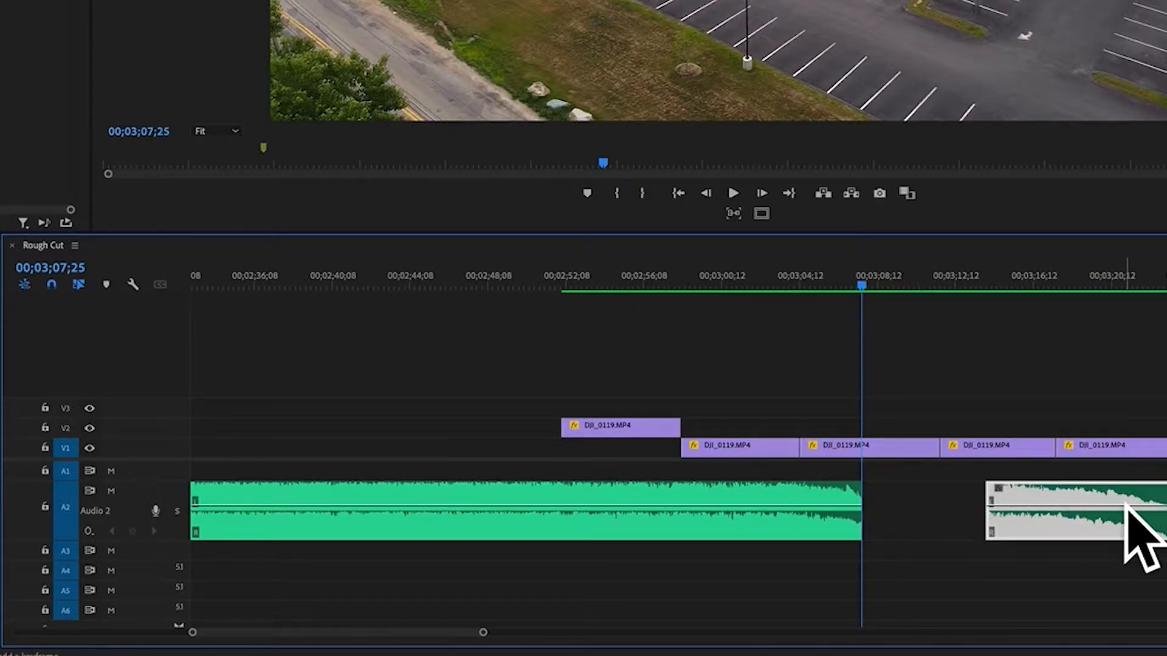
key("minus")
key("minus")
left_click(1150, 493)
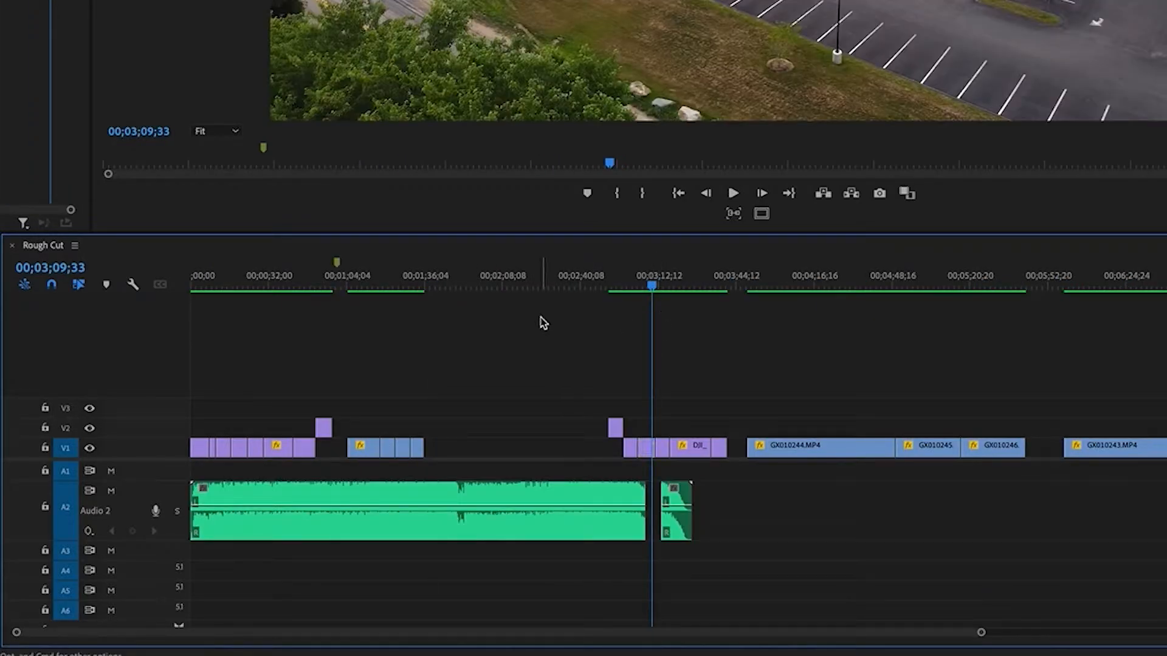
Play the music between about 11 and 21 seconds to find a suitable beat
left_click_drag(357, 282, 374, 282)
key("equal")
left_click_drag(235, 284, 245, 277)
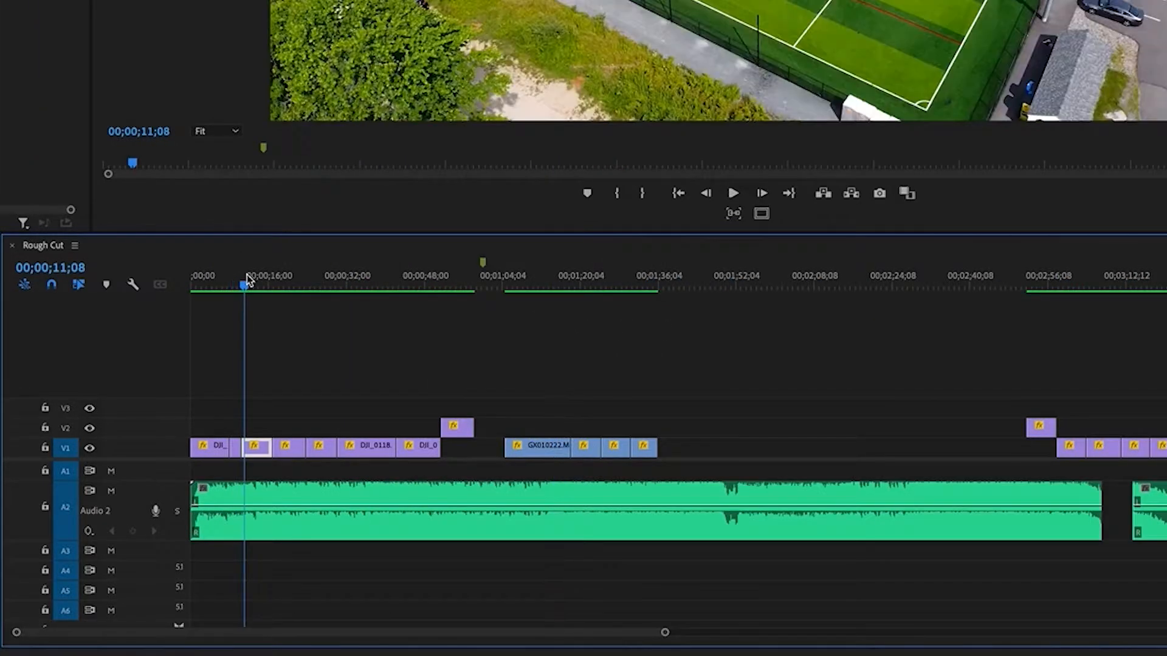
key("space")
left_click(297, 282)
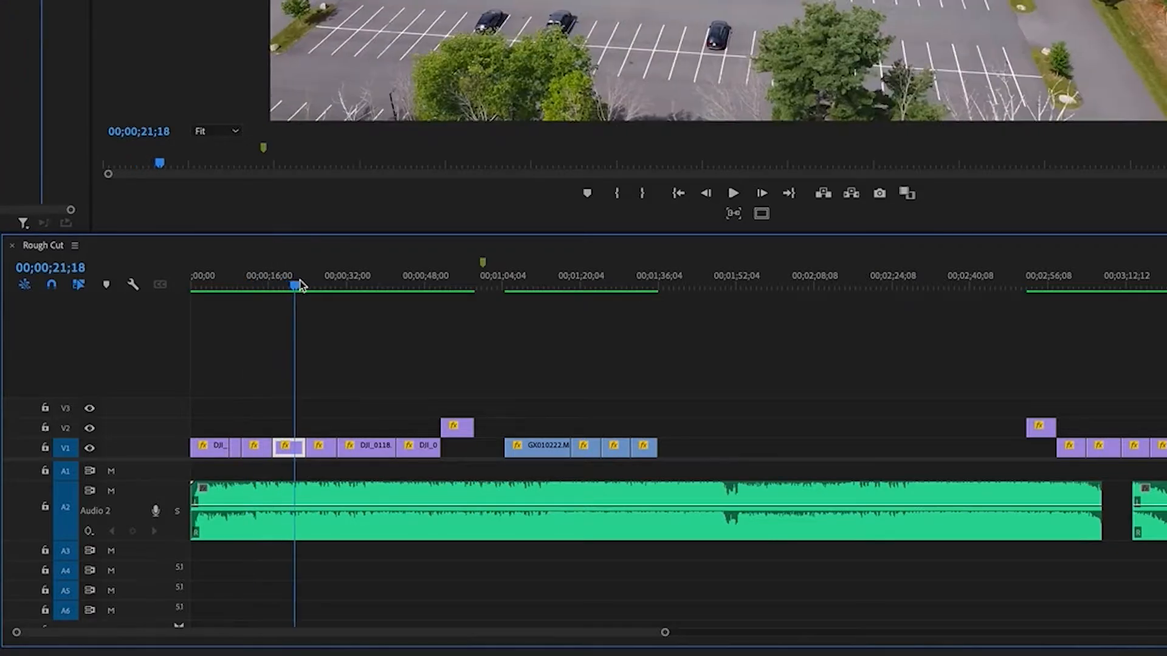
Select the main music clip, find the beat by playback and add a clip marker at 00;00;25;24
left_click(334, 490)
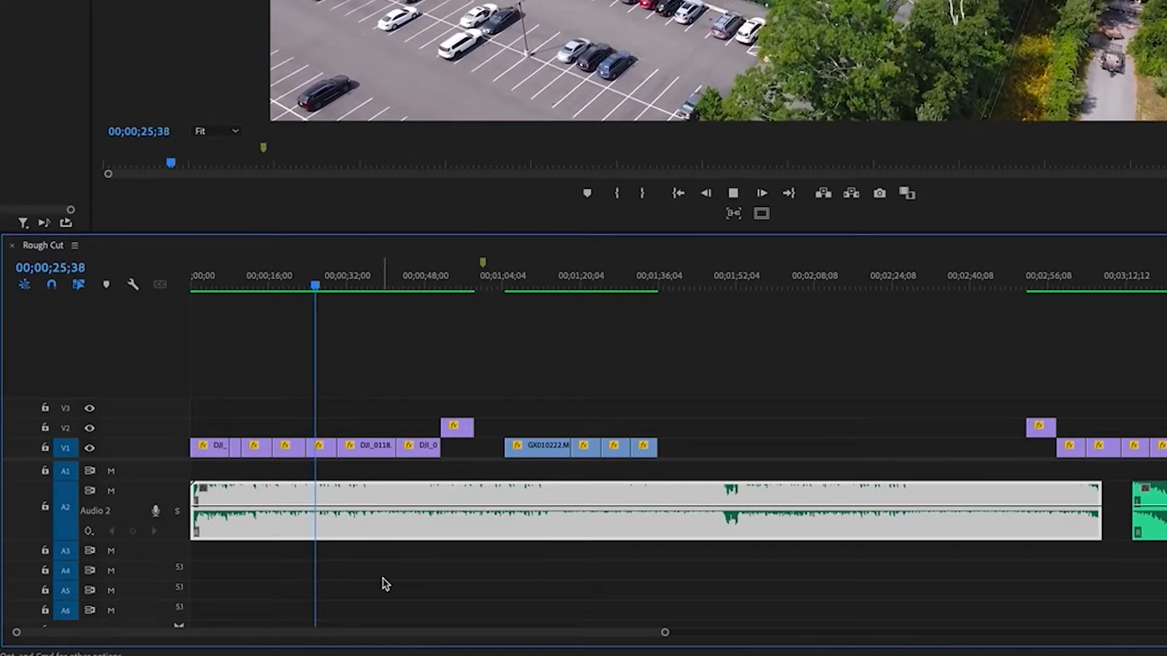
left_click(306, 284)
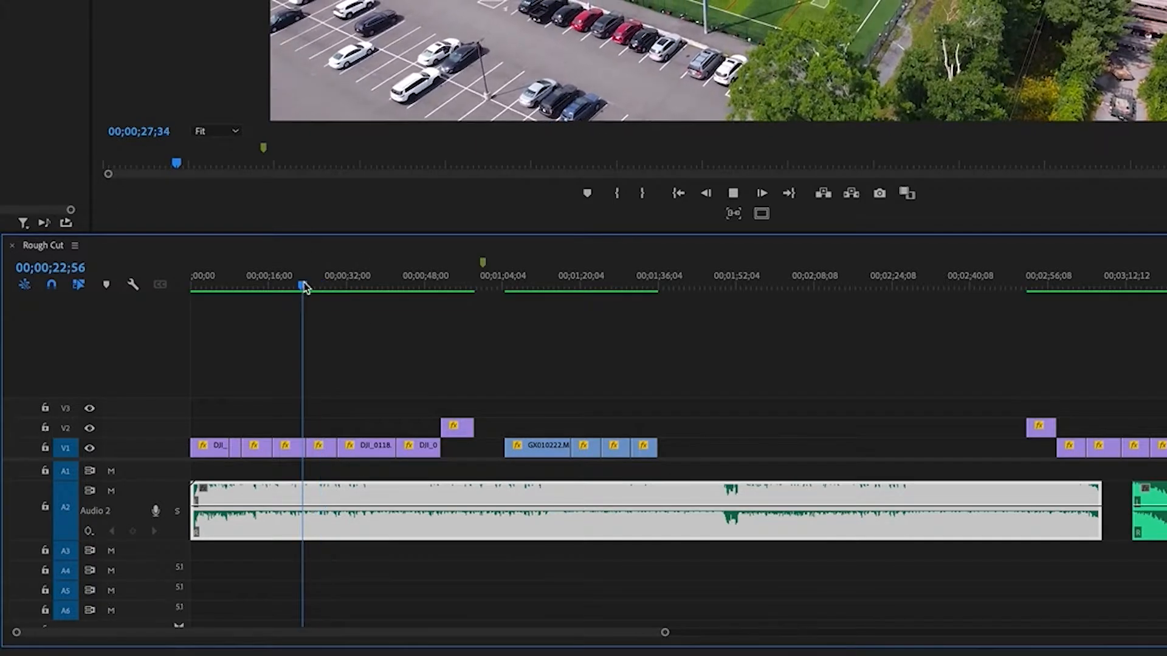
key("equal")
key("equal")
key("equal")
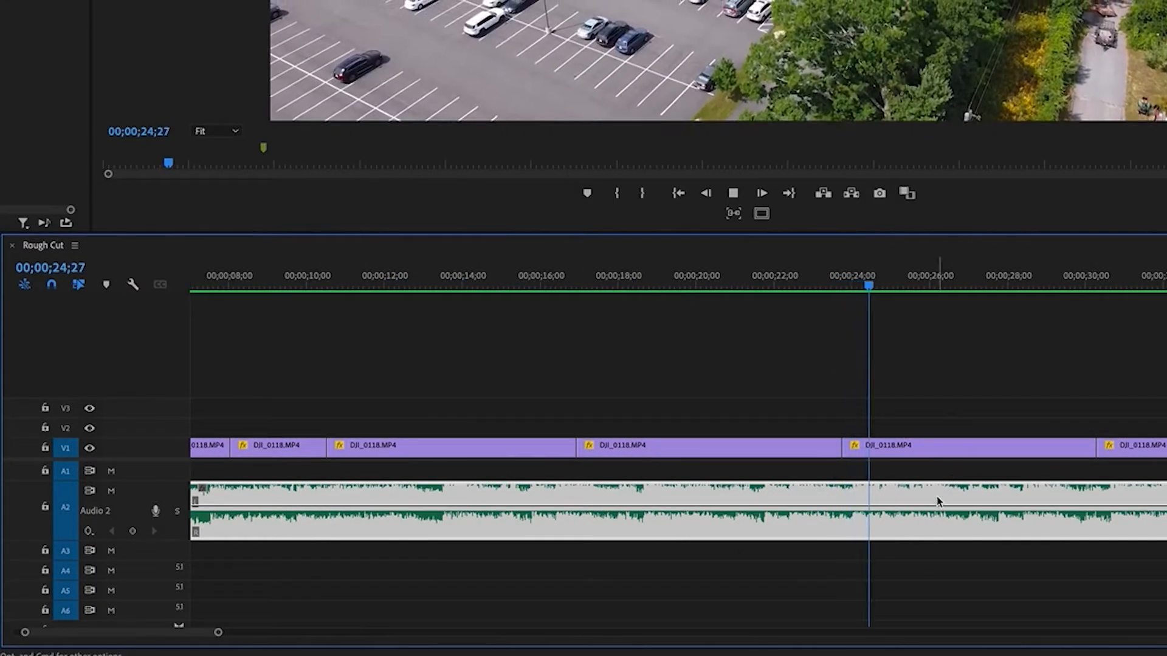
key("space")
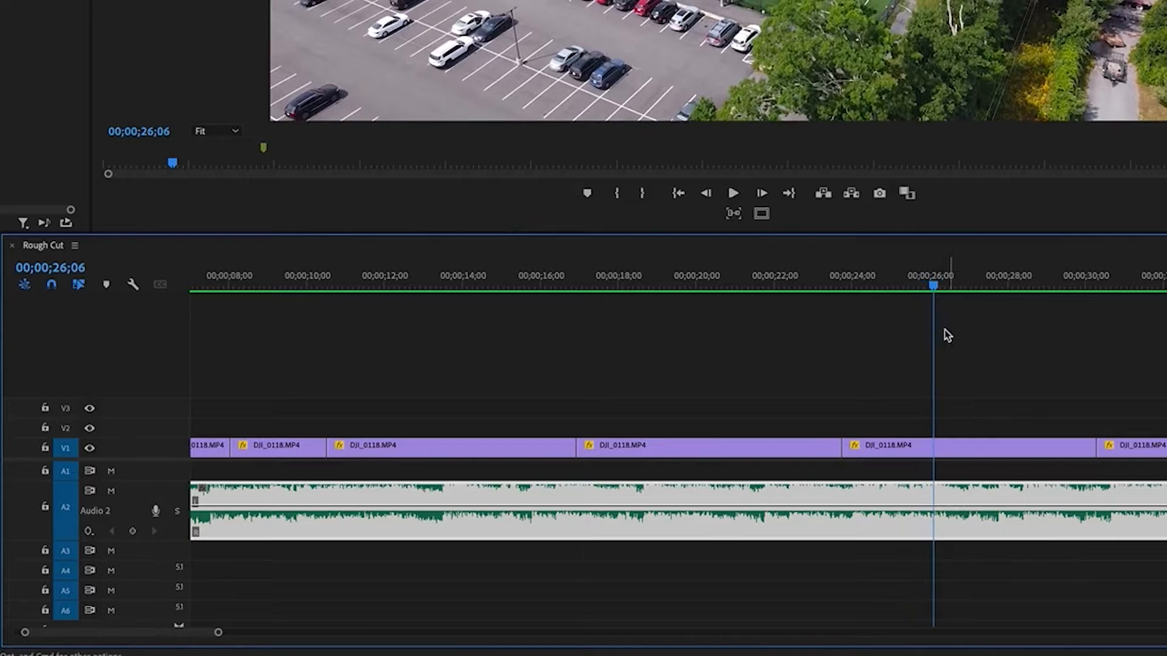
left_click(926, 284)
left_click_drag(926, 284, 910, 289)
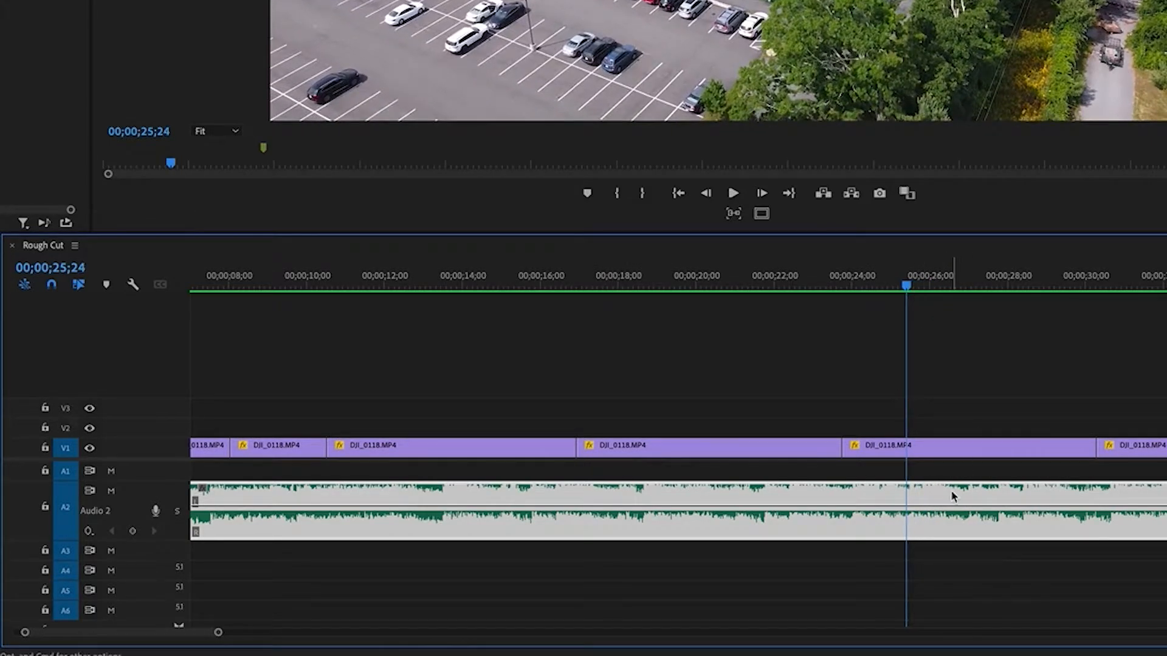
left_click(378, 487)
Examine and play the quieter passage of the music between about 00;01;49 and 00;01;52
key("minus")
key("minus")
key("minus")
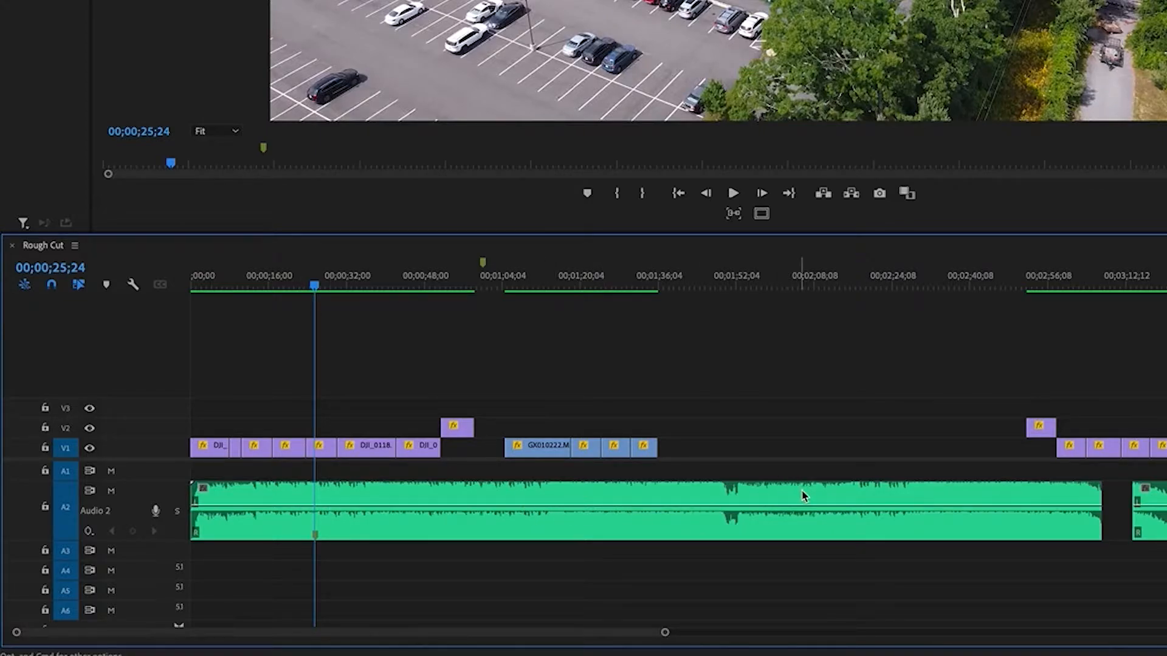
key("equal")
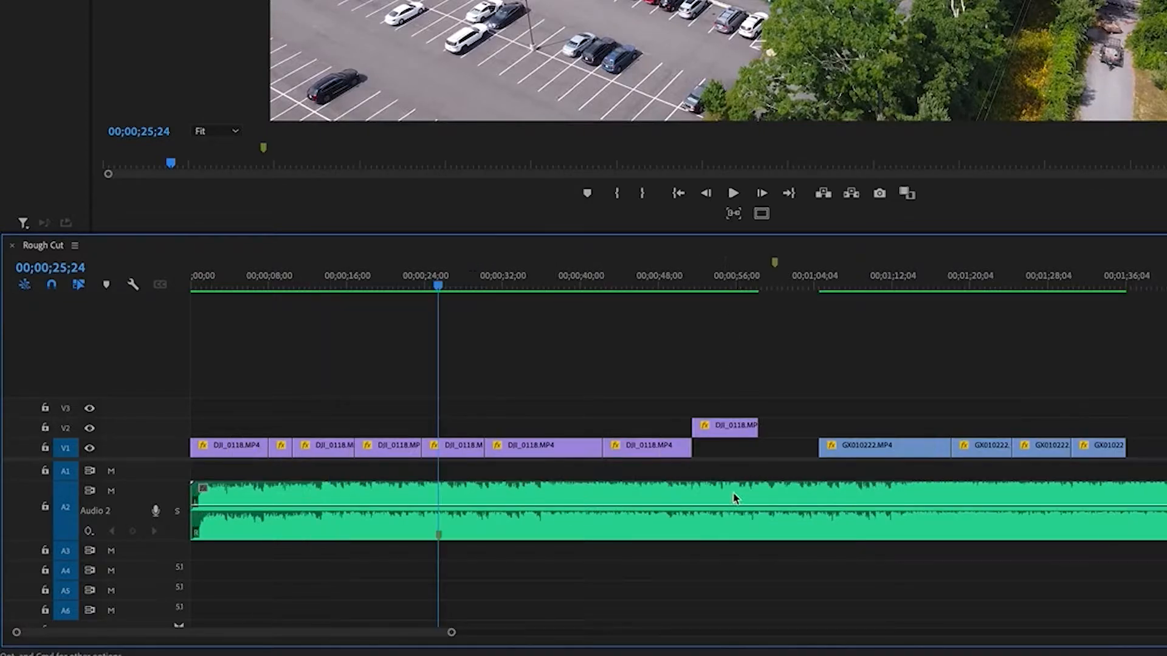
scroll(1087, 483, "right", 4)
left_click(970, 293)
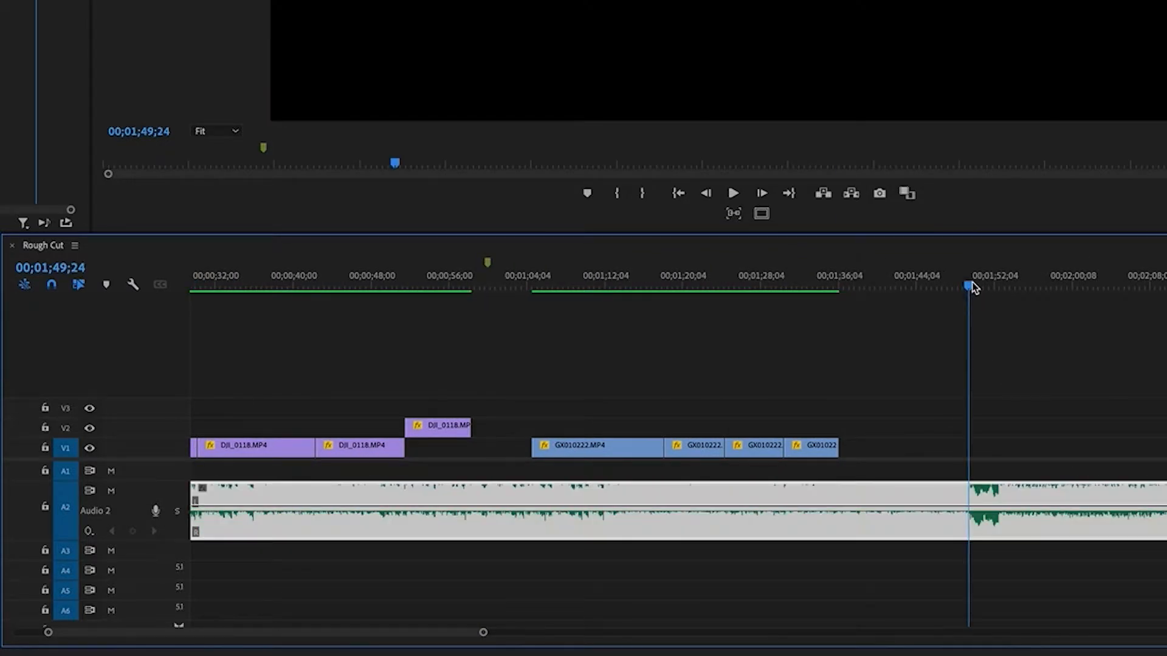
key("space")
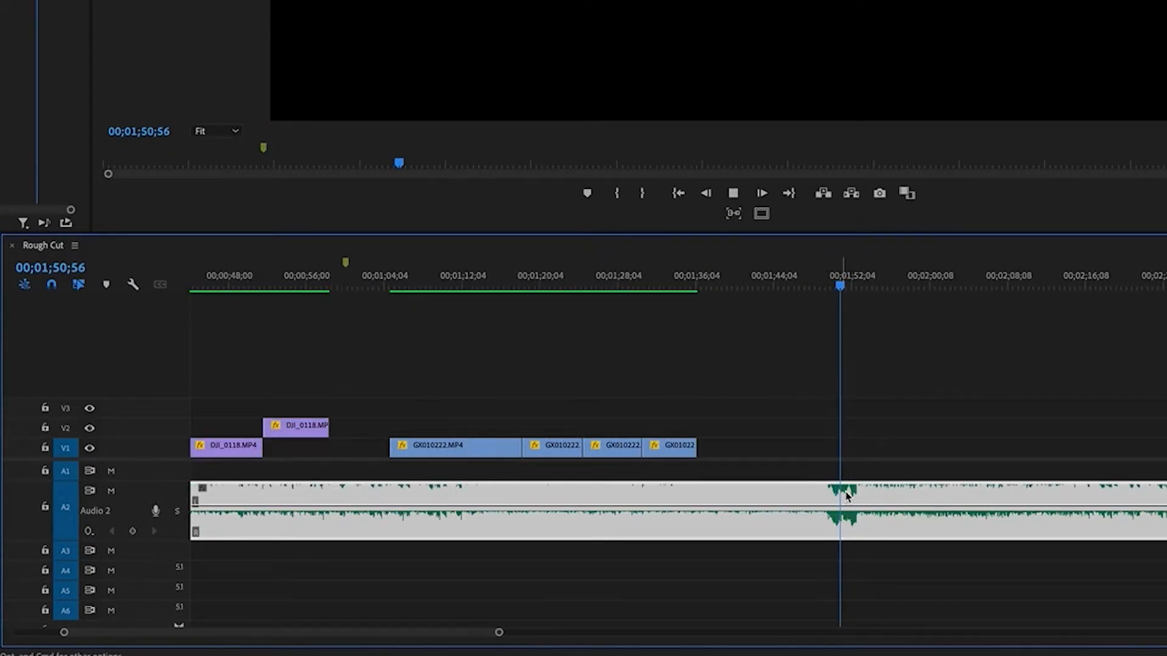
key("space")
left_click_drag(830, 275, 852, 277)
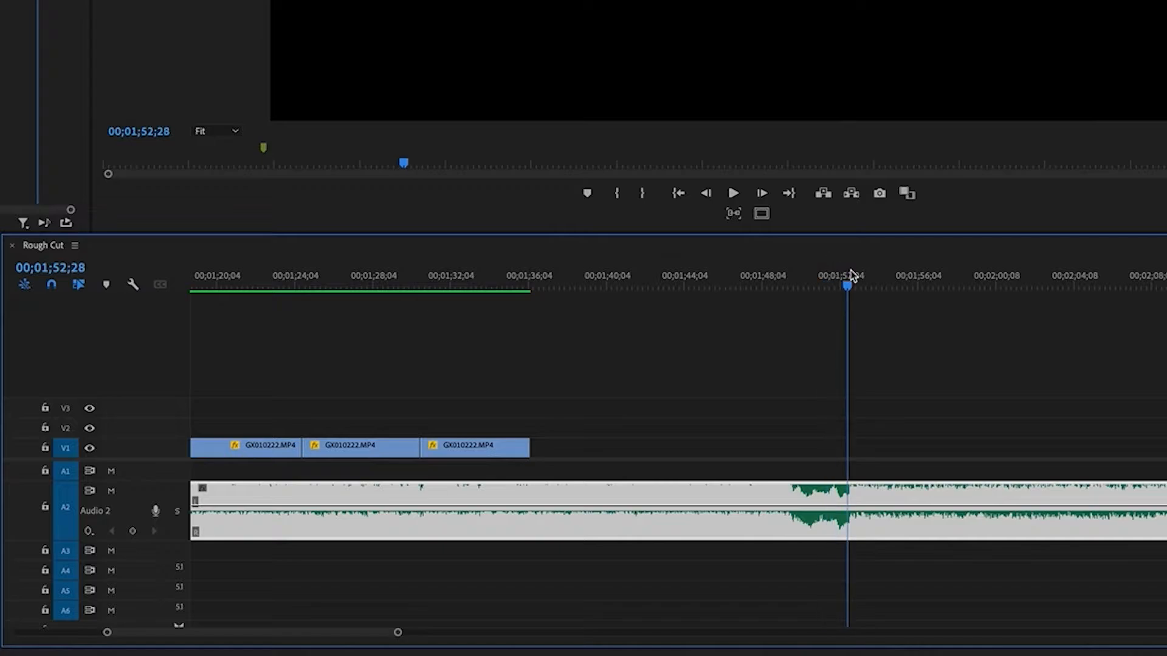
Split the main music clip at 00;01;49;42, where the quieter passage begins
key("minus")
key("minus")
left_click_drag(751, 268, 679, 274)
key("space")
key("equal")
key("equal")
left_click(990, 270)
key("space")
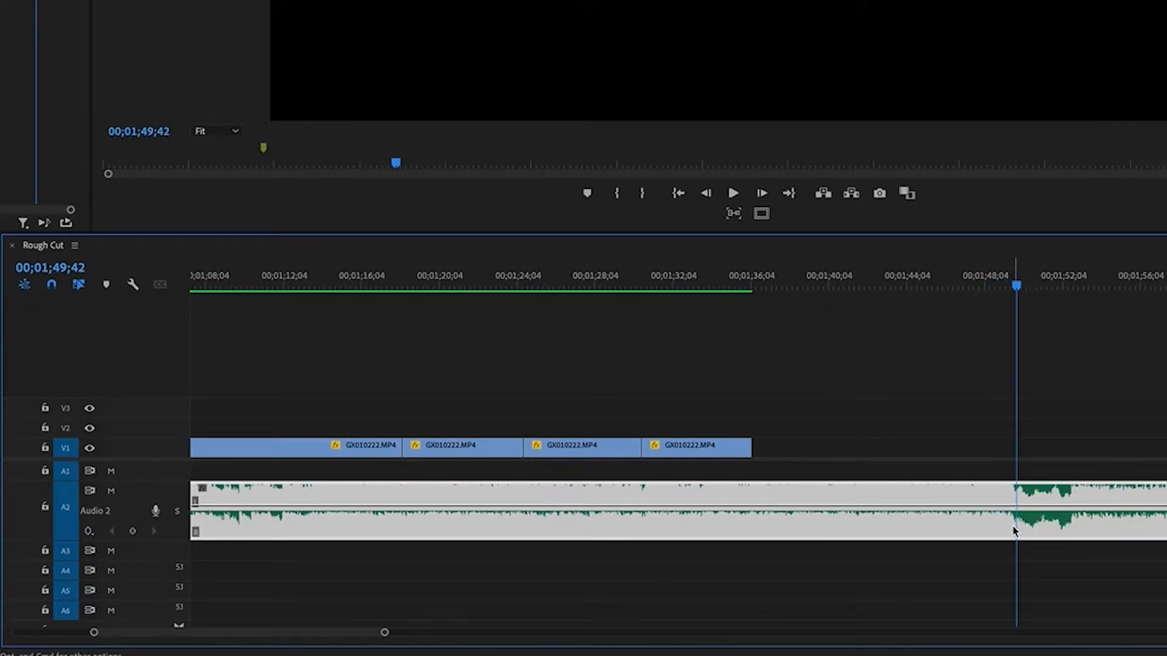
left_click(1021, 493)
left_click(1106, 406)
Delete the music segment between the new cut and the separated ending
key("minus")
key("minus")
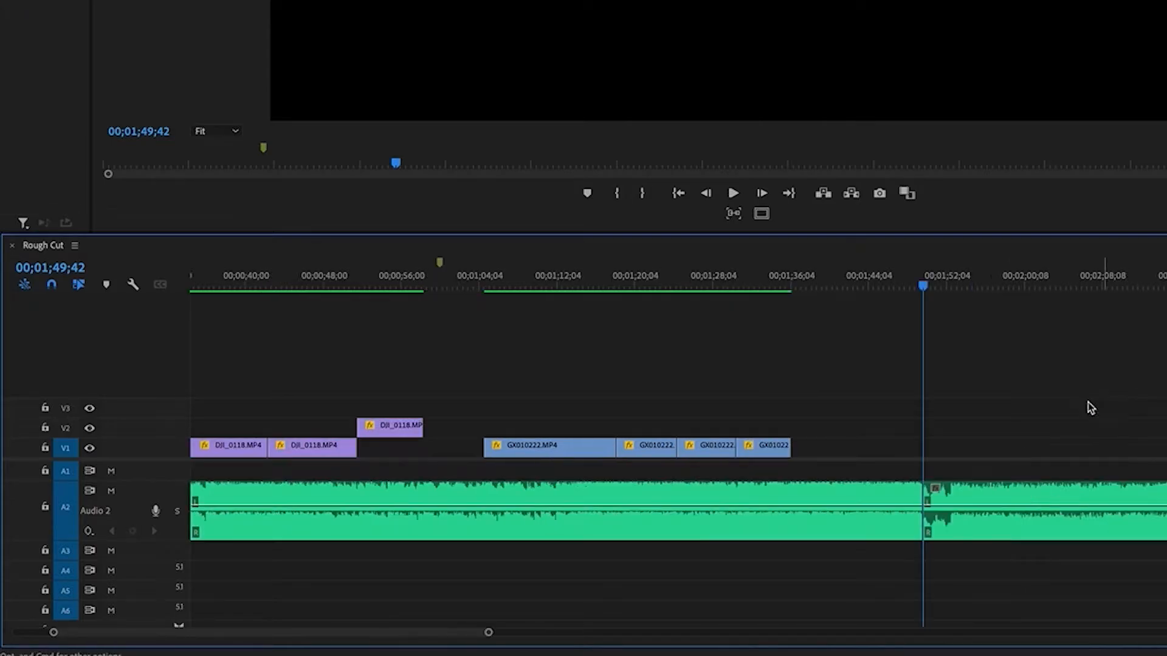
left_click(828, 497)
key("Delete")
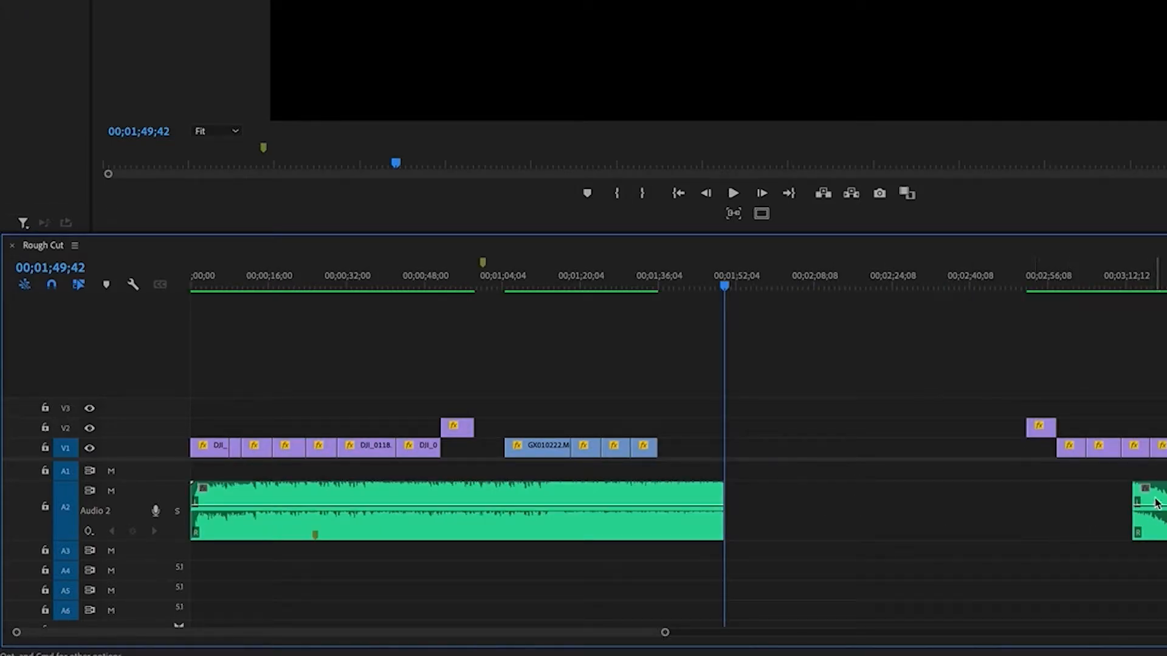
Move the separated music ending directly against the end of the main clip at 00;01;49;42 and check the join
left_click_drag(1155, 503, 745, 503)
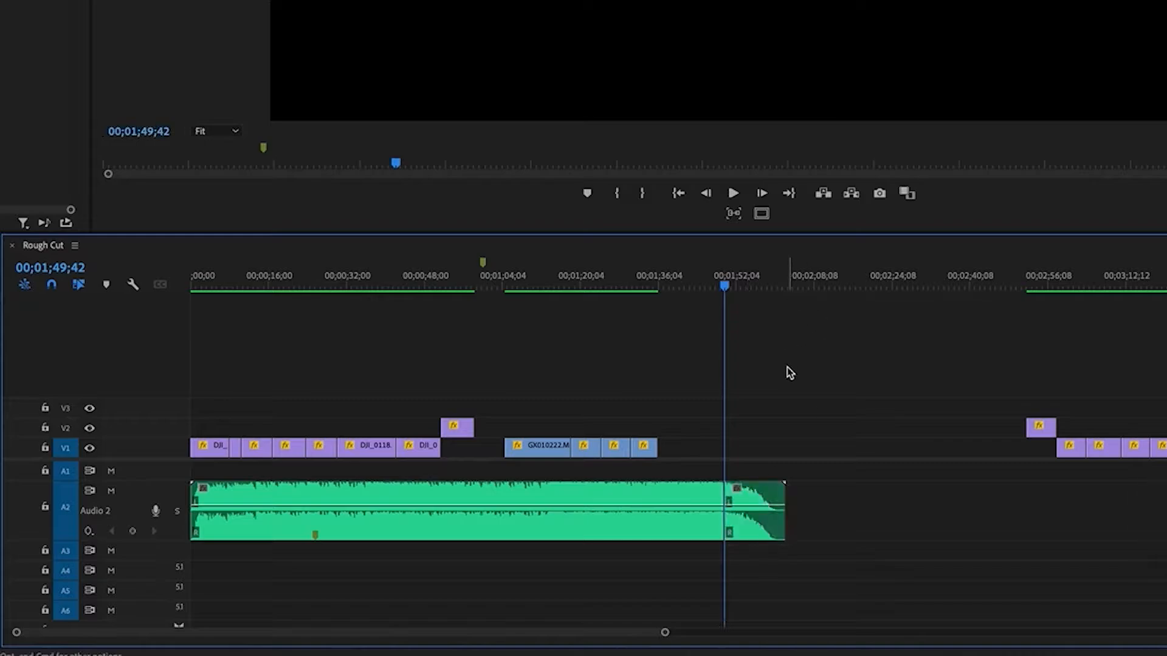
key("equal")
key("minus")
left_click_drag(727, 282, 735, 285)
left_click(718, 381)
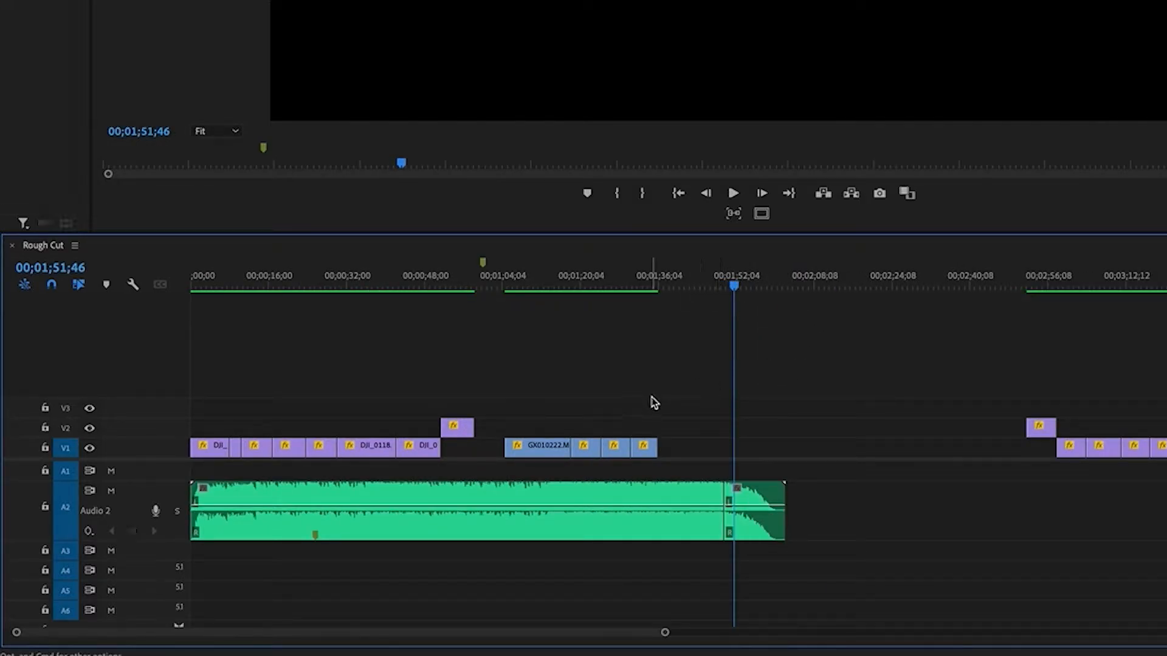
Play the music around 00;00;25 to find a strong beat and split the main music clip at 00;00;25;31
left_click_drag(345, 283, 313, 279)
key("space")
key("equal")
key("equal")
key("minus")
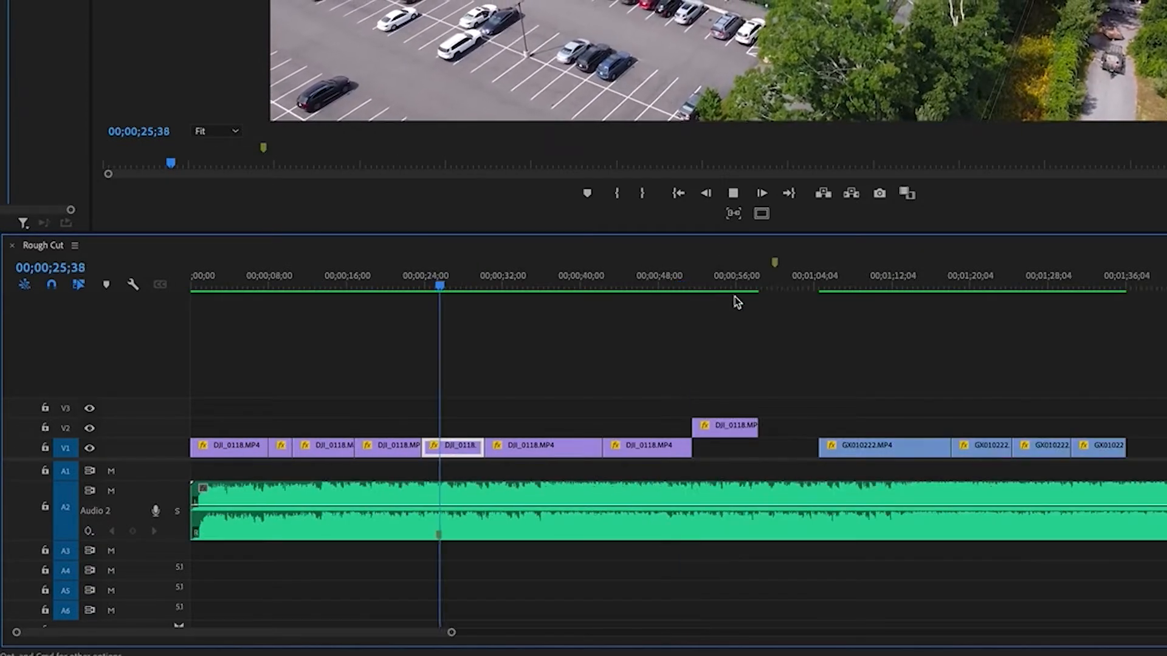
key("space")
key("c")
left_click(442, 493)
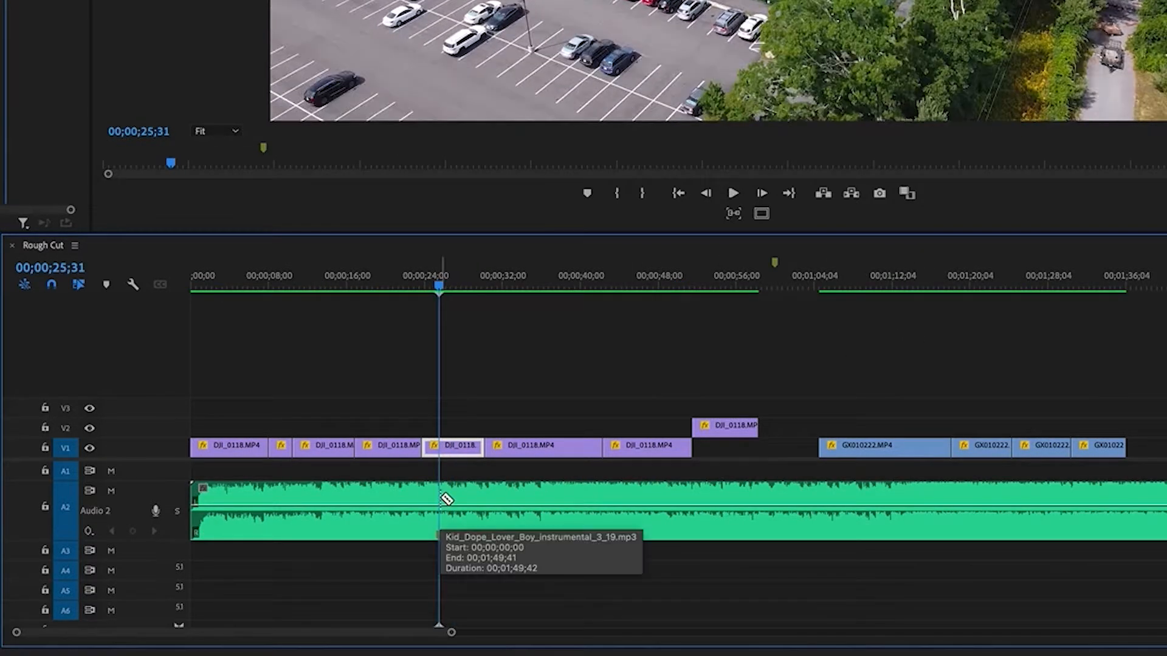
Play the music from about 00;00;43 and split the clip again on the beat at 00;00;49;30
left_click(612, 281)
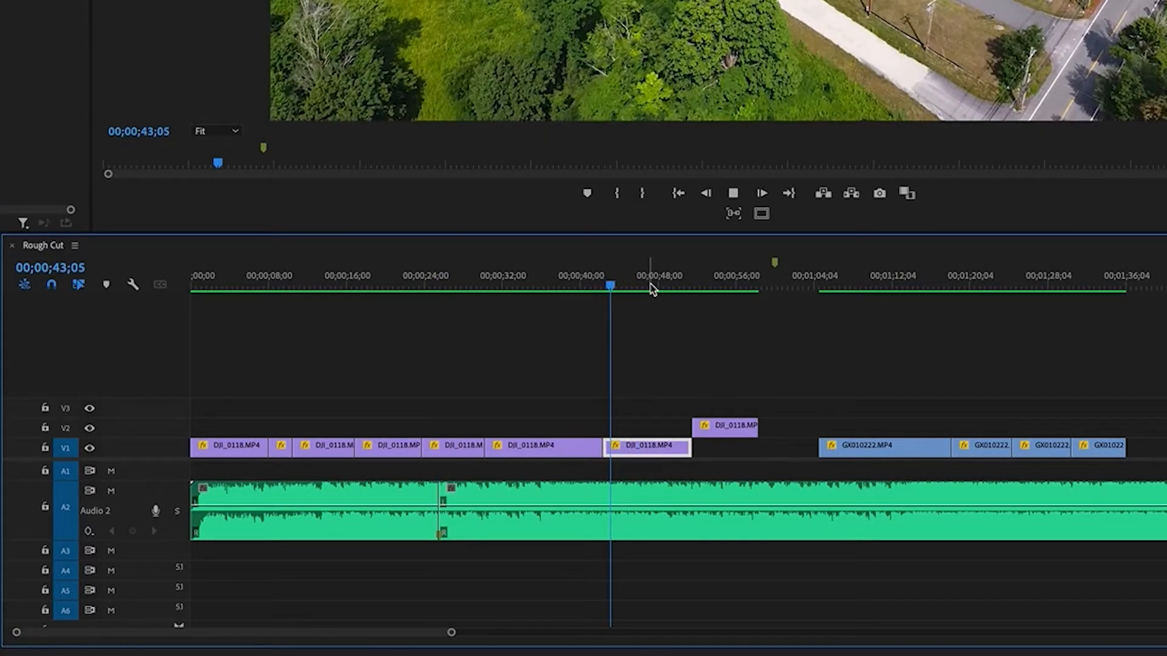
key("space")
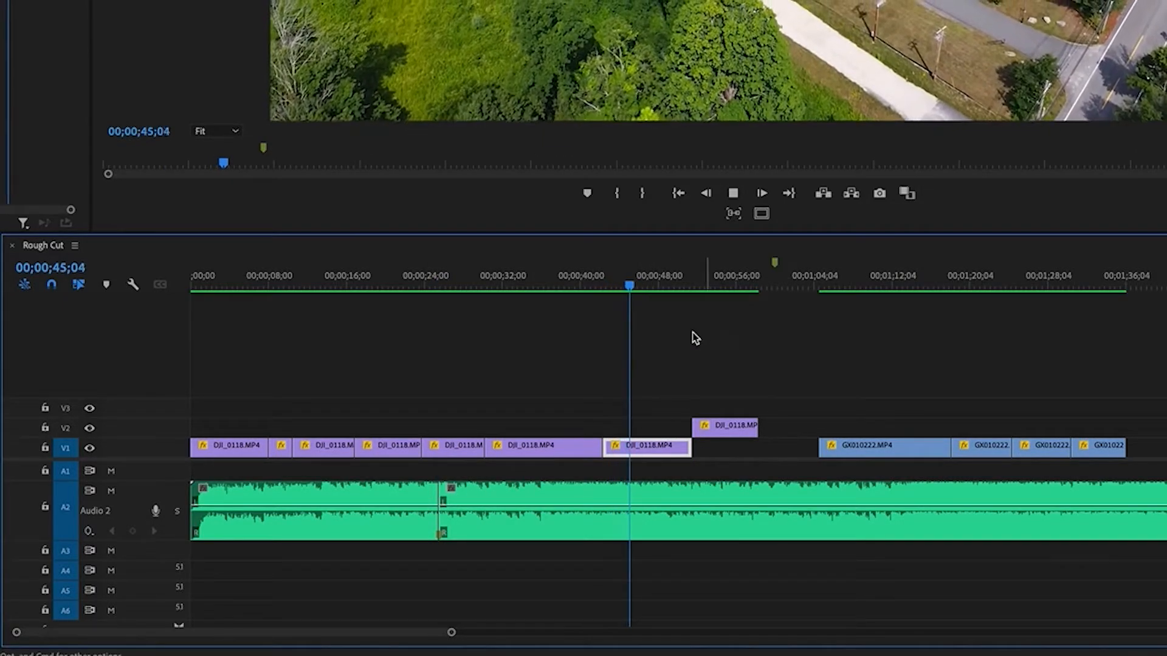
key("c")
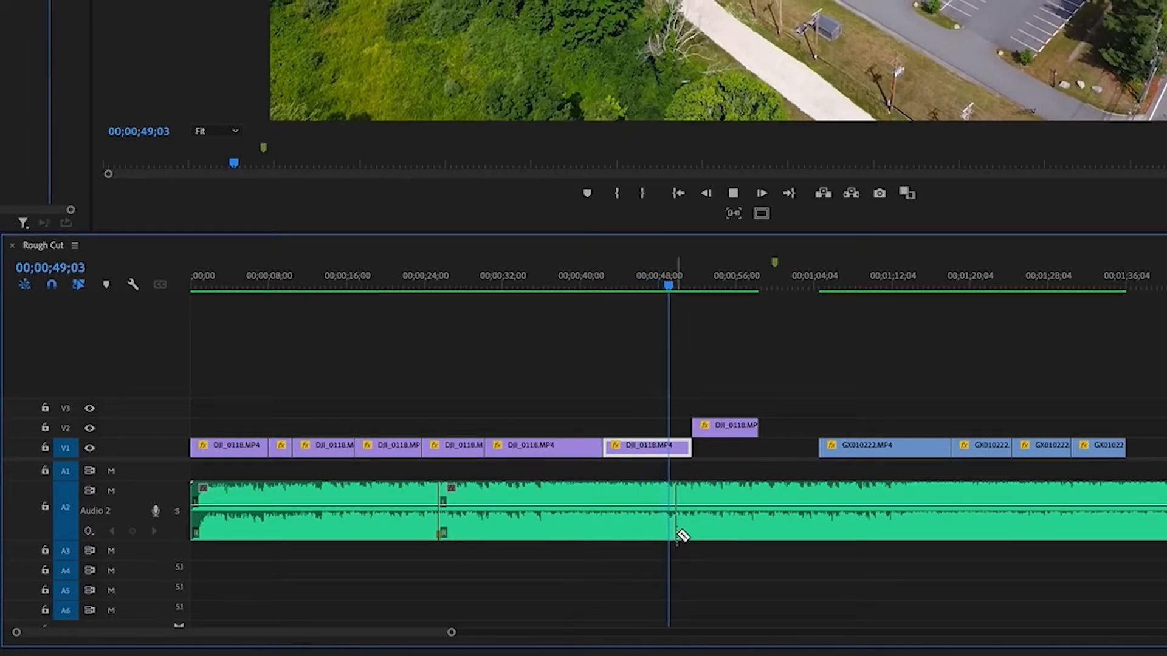
left_click(665, 285)
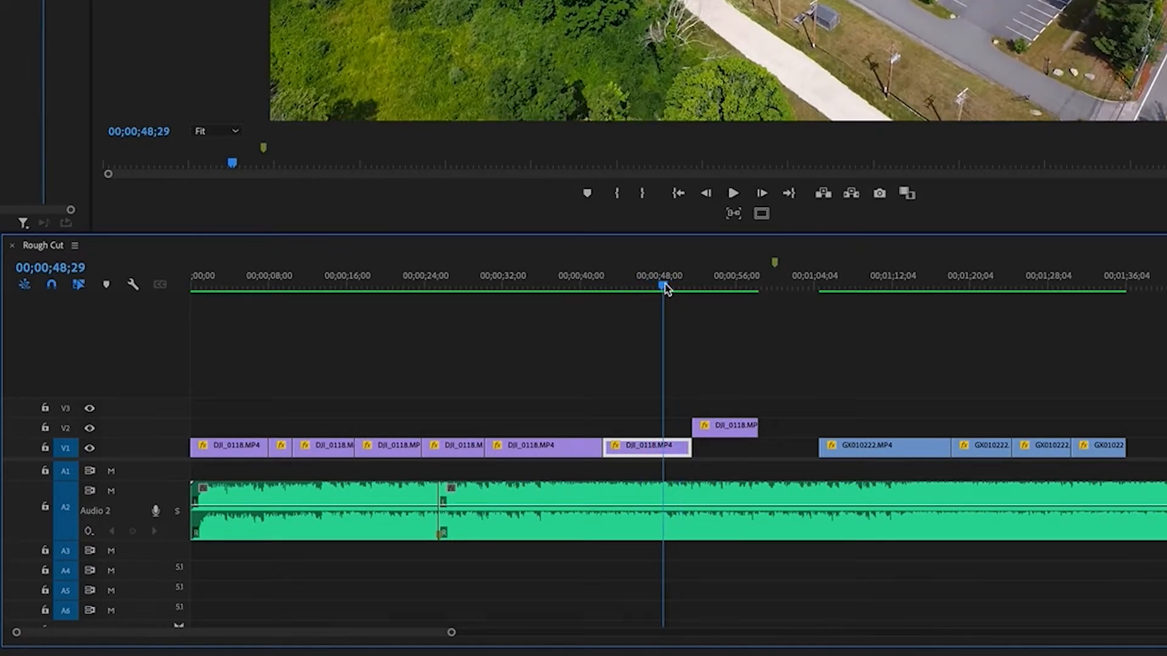
key("space")
key("space")
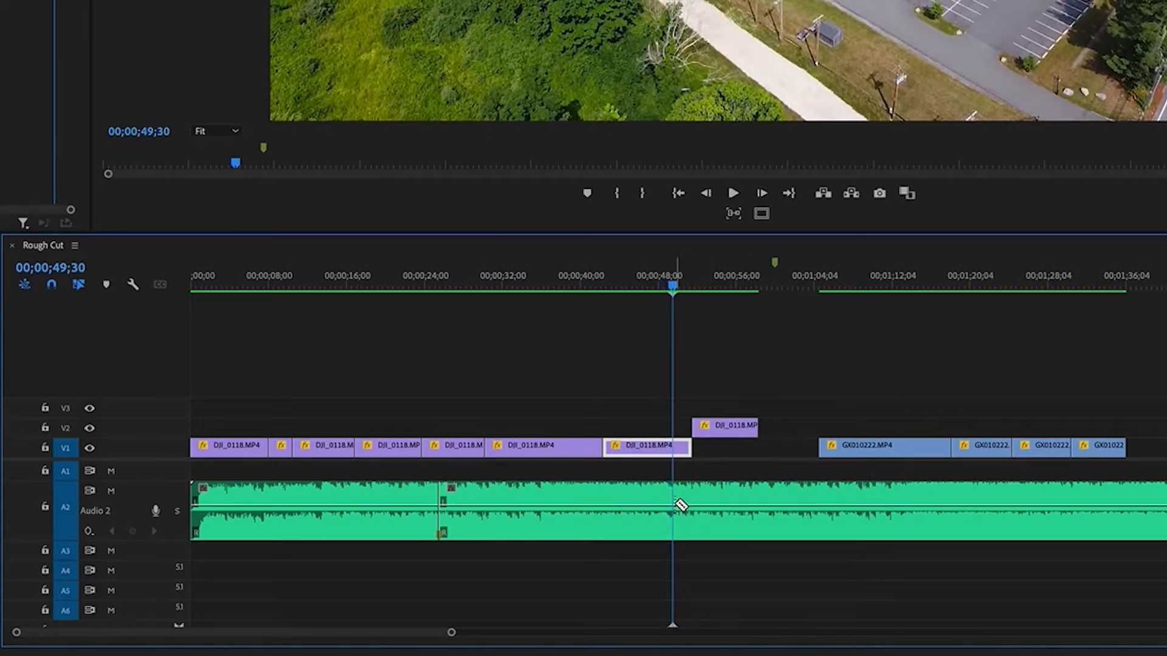
left_click(692, 494)
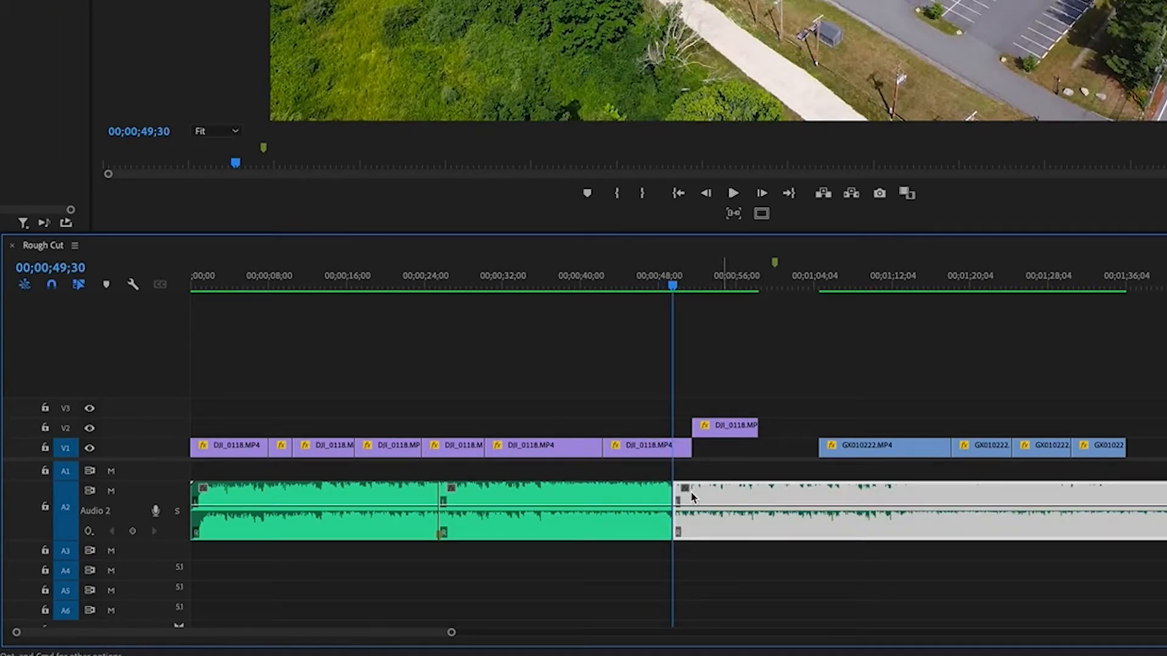
Delete the music segment between the two cuts and move the following music against the first segment at 00;00;25;31
left_click(604, 497)
key("Delete")
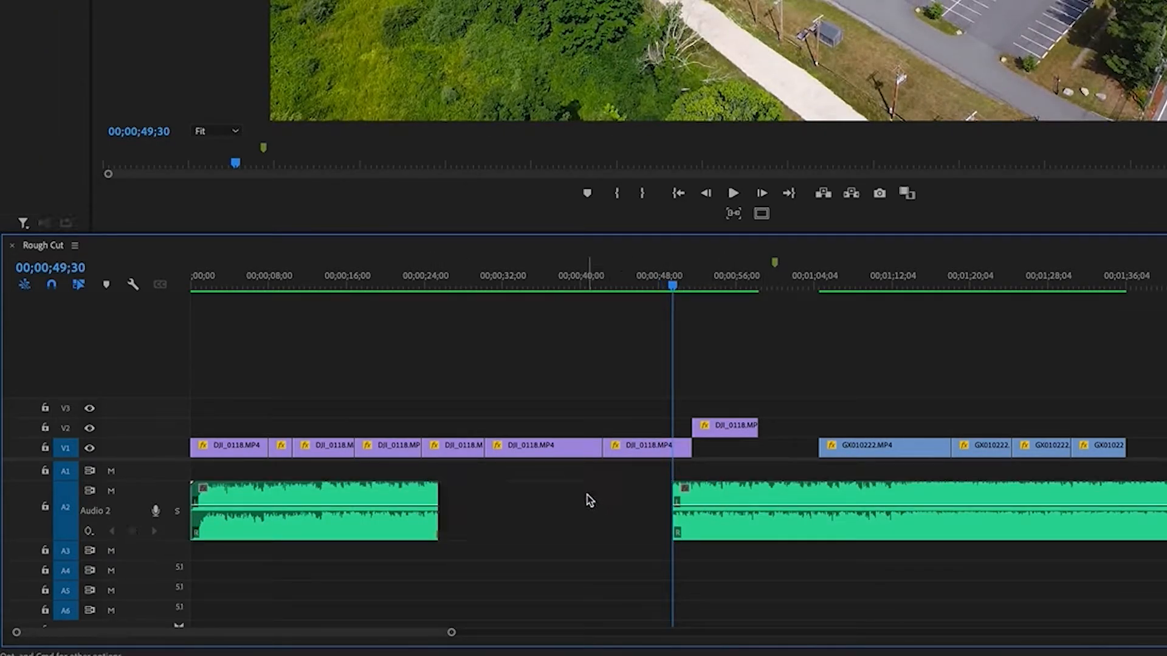
left_click(580, 497)
left_click_drag(747, 498, 516, 505)
Play across the new music join near 00;00;25;31 to check how smoothly the two segments connect
left_click(424, 286)
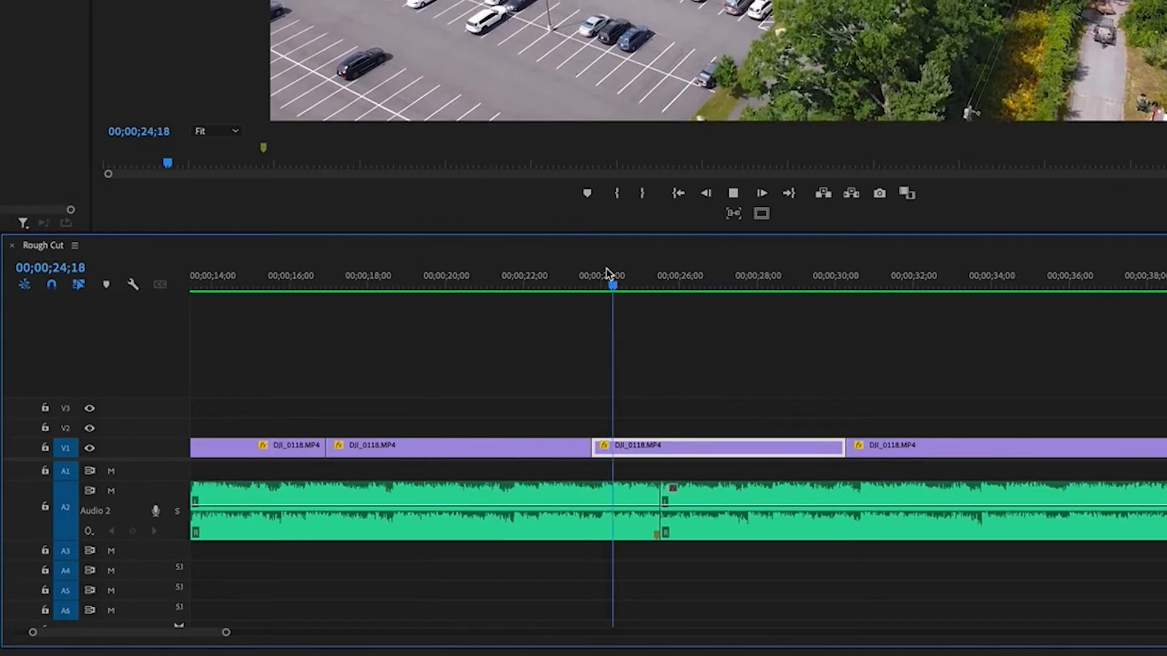
key("minus")
key("minus")
key("minus")
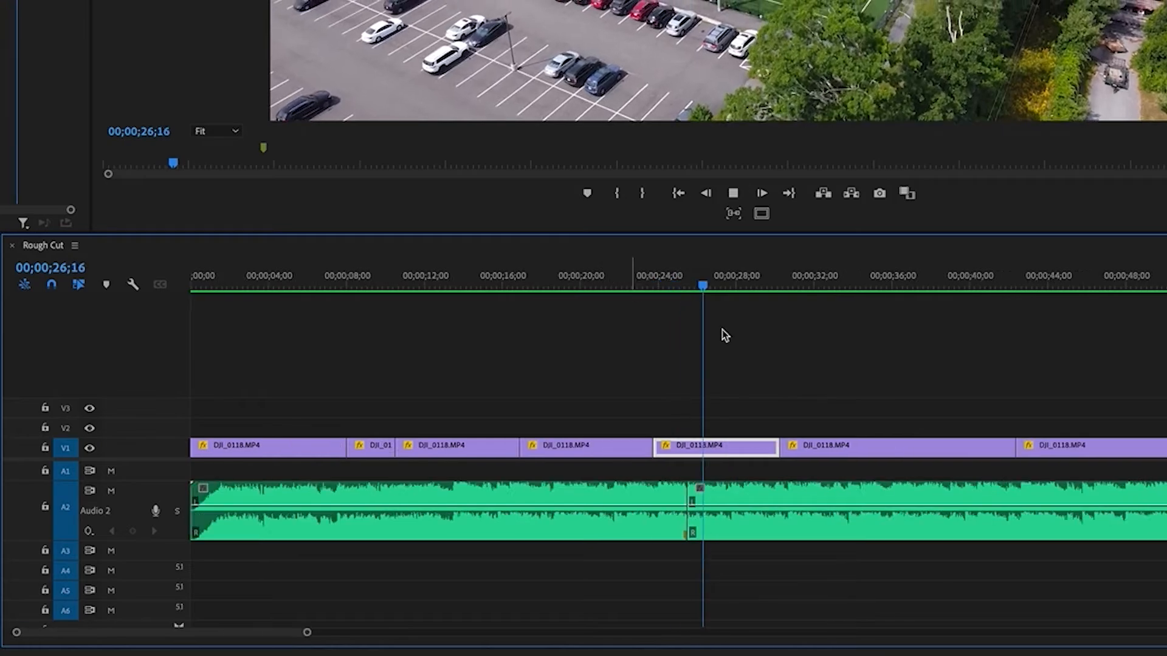
key("equal")
left_click(755, 353)
key("space")
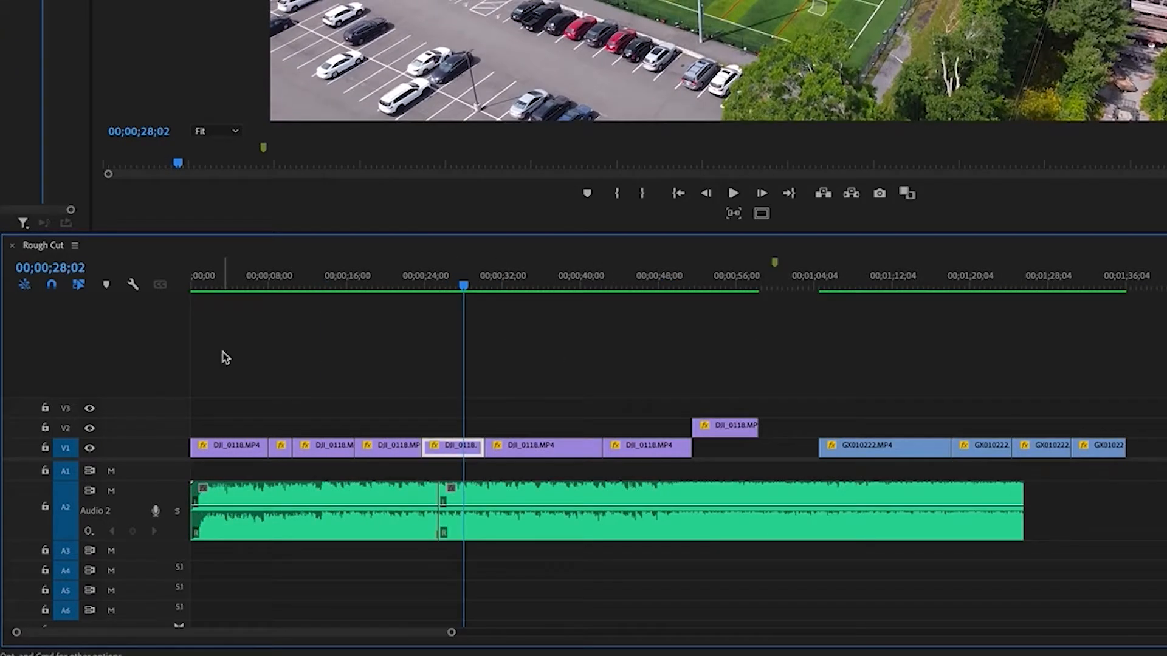
key("equal")
key("minus")
Review the rejoined music from about 00;00;23 to 00;00;43 for a suitable place to bring in the ending
left_click_drag(452, 292, 421, 289)
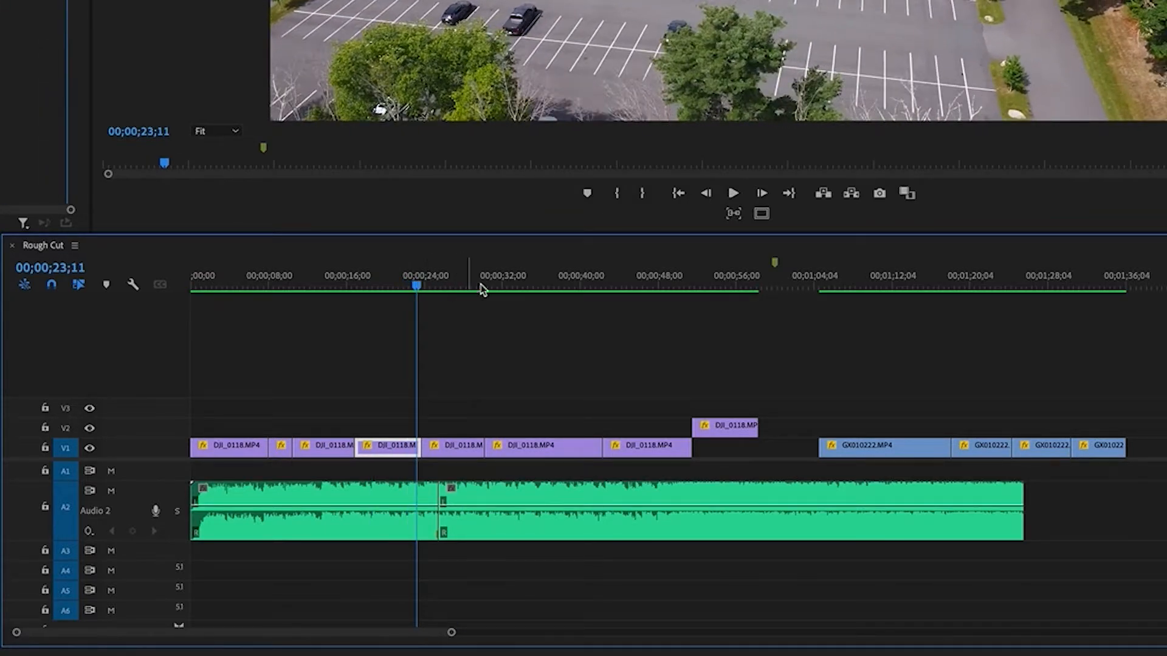
left_click_drag(510, 285, 517, 286)
key("space")
scroll(540, 296, "right", 1)
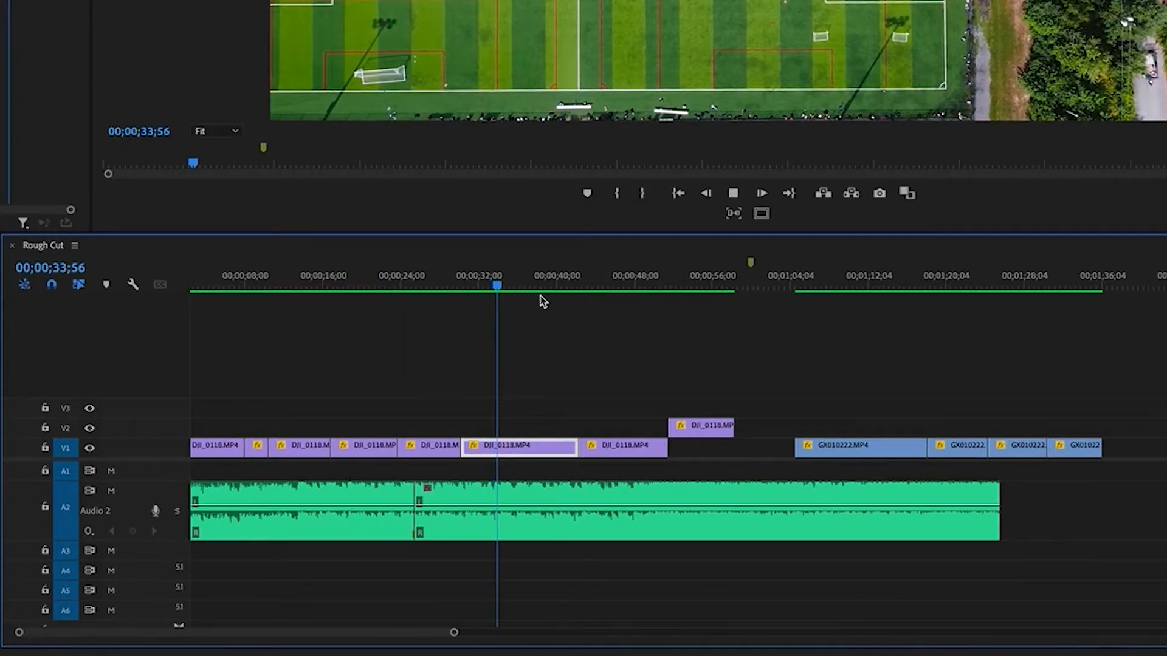
scroll(539, 298, "right", 1)
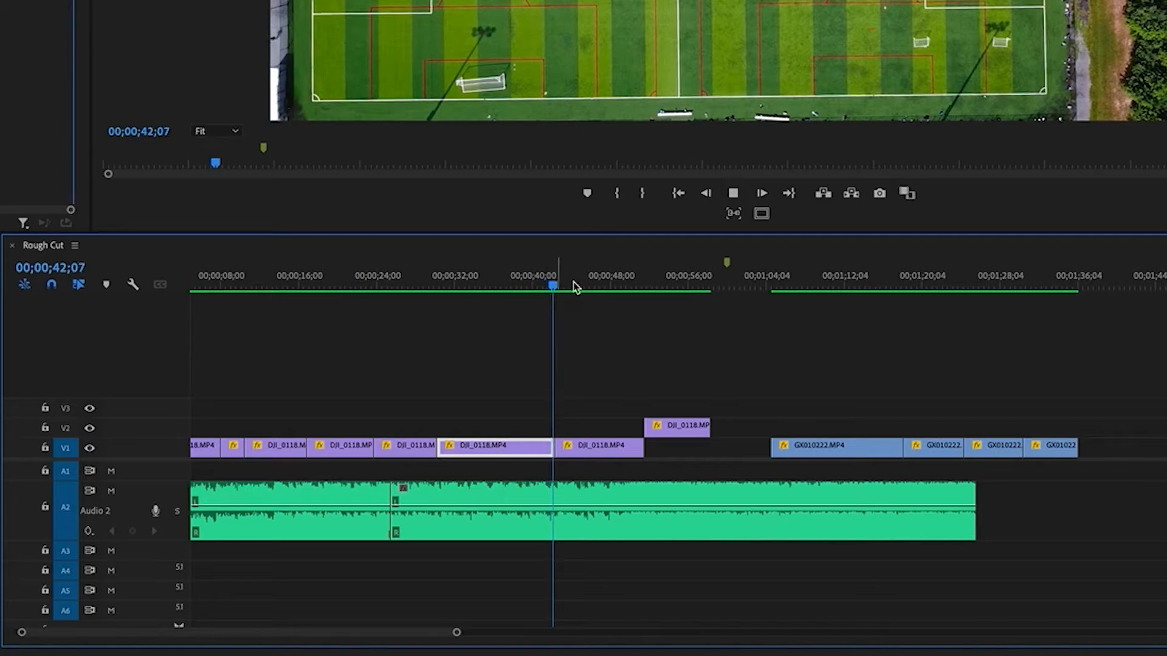
key("=")
left_click(891, 389)
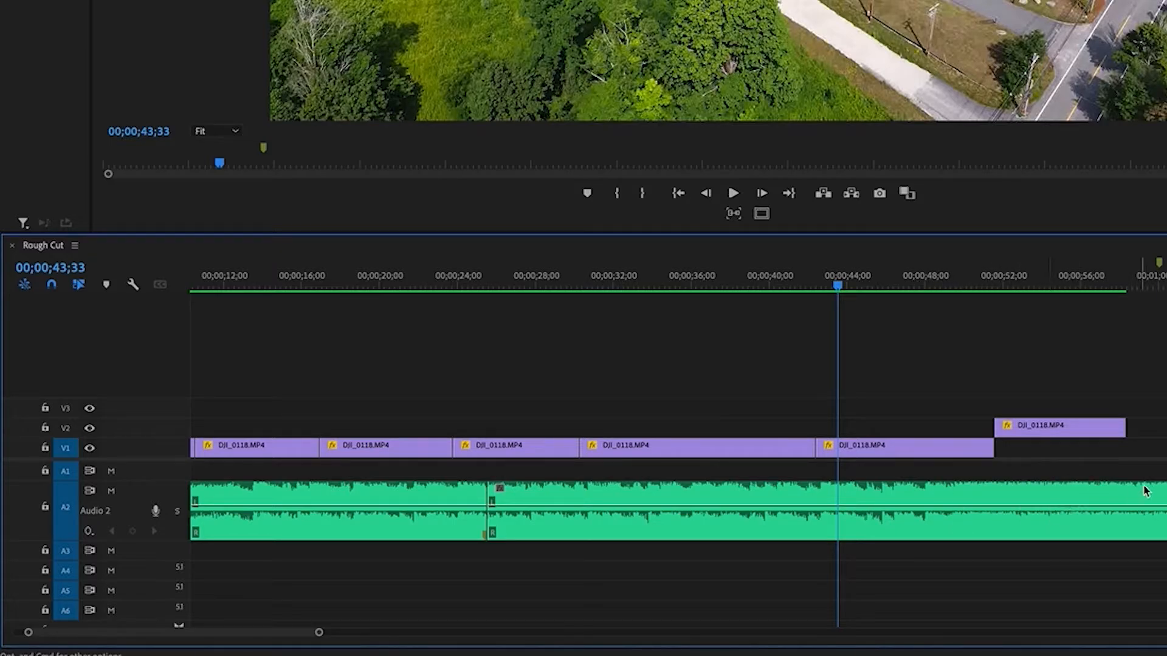
Play the music around 00;00;49 to find the beat and add a marker to the second music clip at 00;00;49;28
left_click(908, 283)
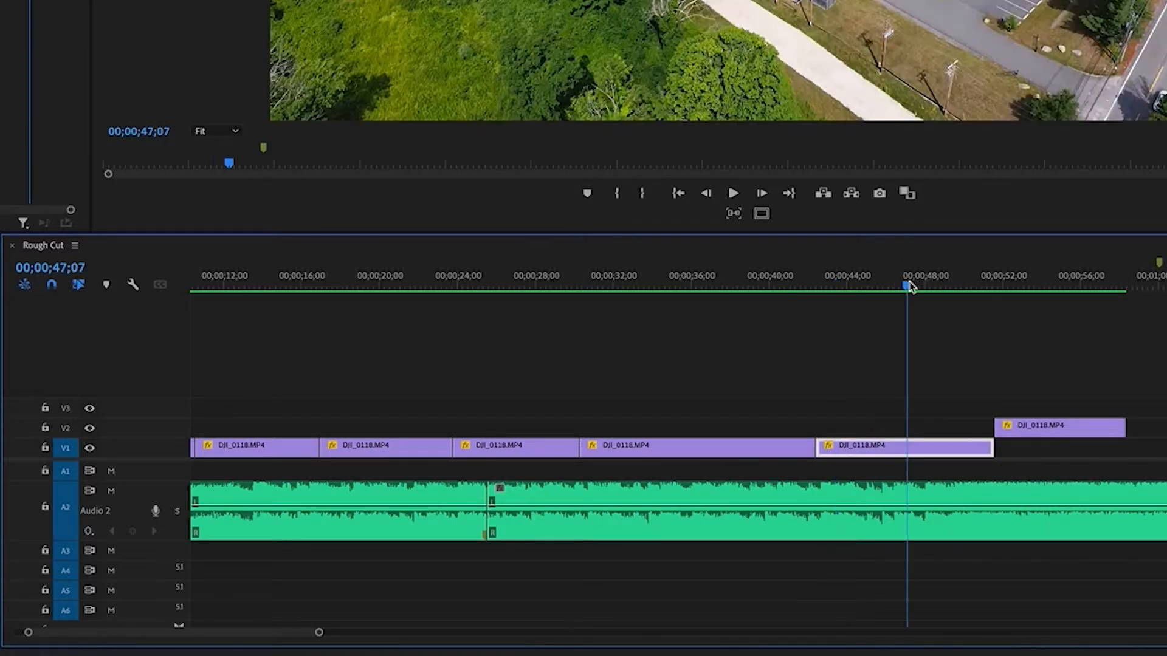
key("space")
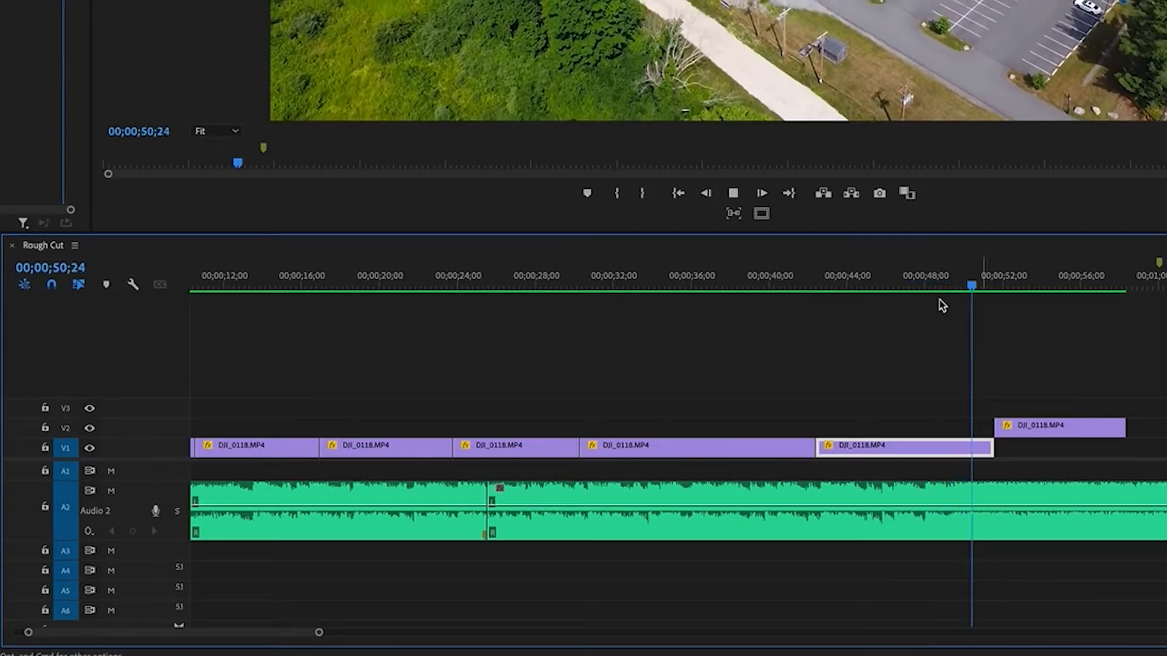
left_click(936, 282)
left_click(936, 283)
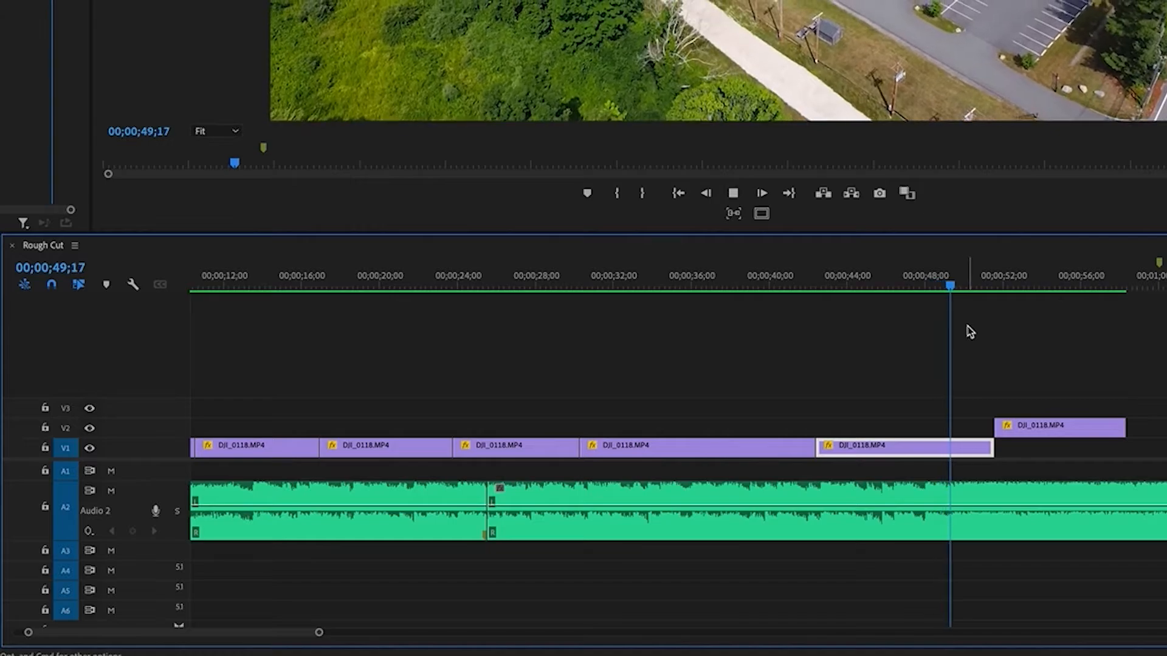
left_click(944, 284)
key("space")
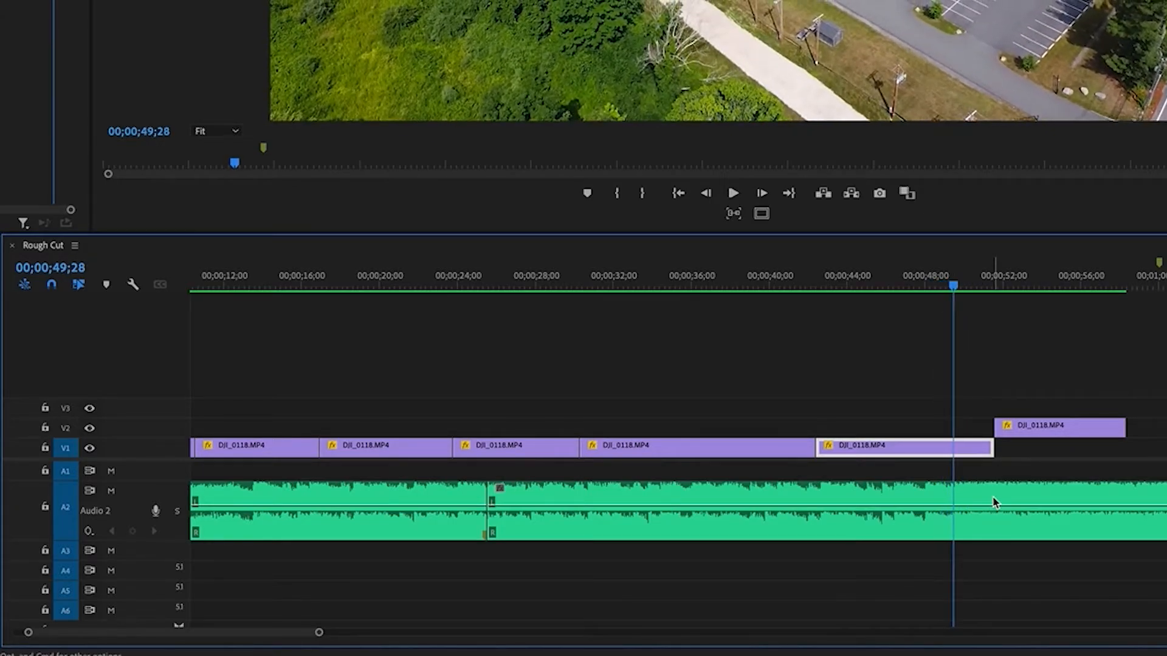
left_click(994, 501)
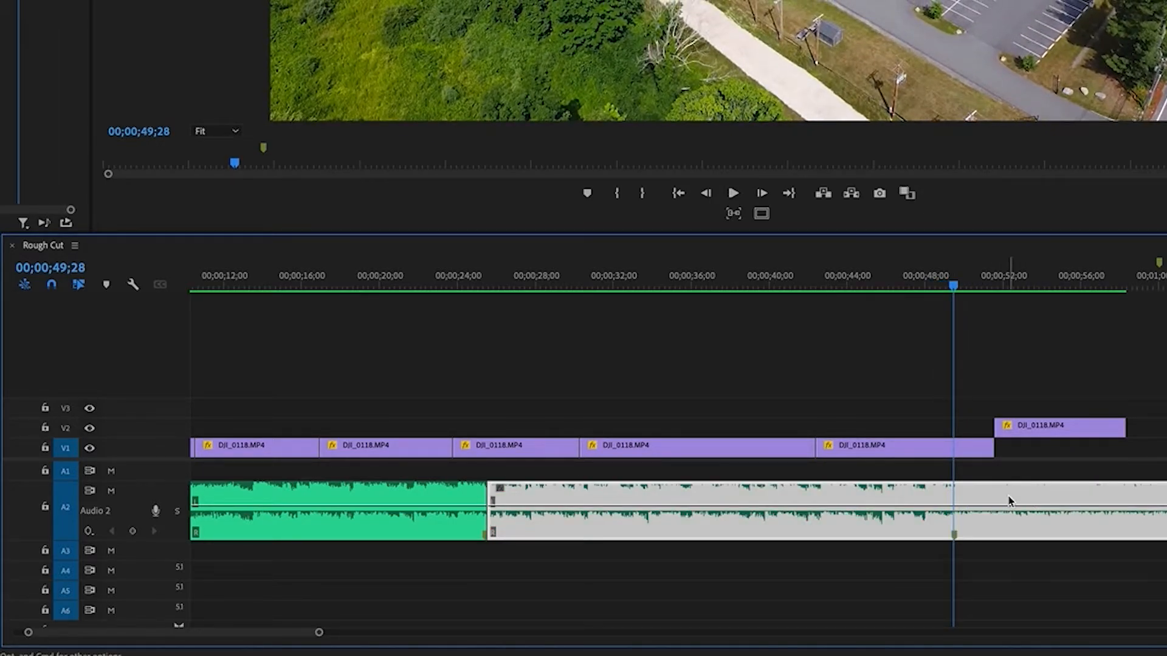
Play the separated music ending from about 00;01;49 to check how it starts
key("minus")
left_click(972, 345)
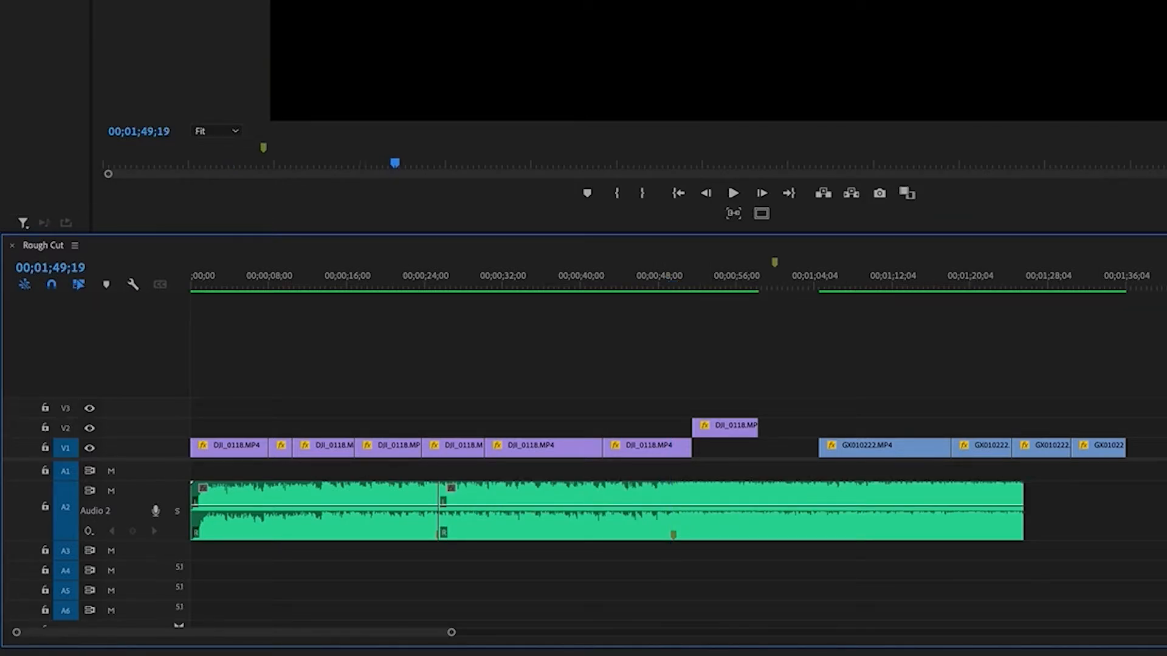
key("shift+Right")
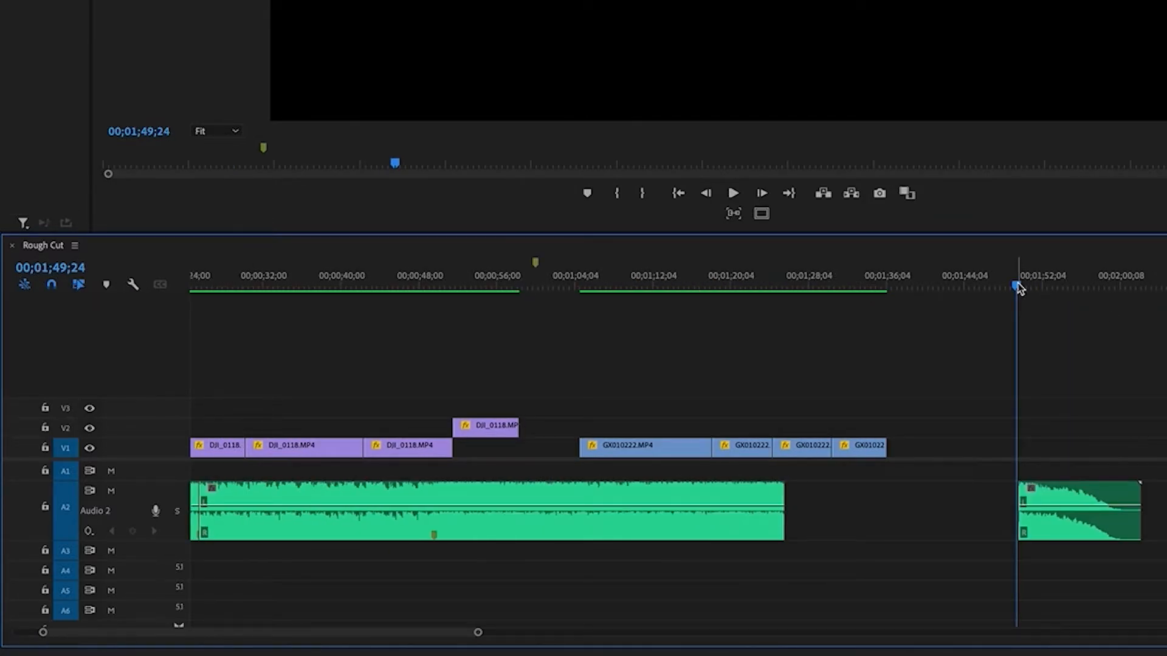
left_click(1134, 430)
key("space")
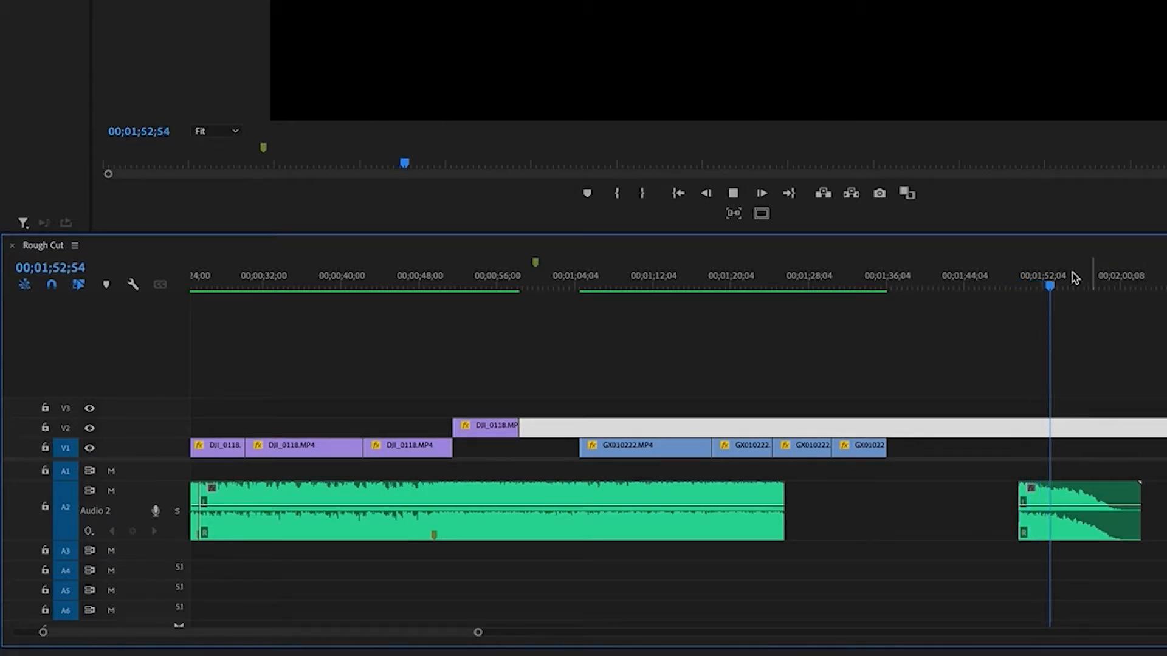
left_click_drag(1078, 280, 1026, 308)
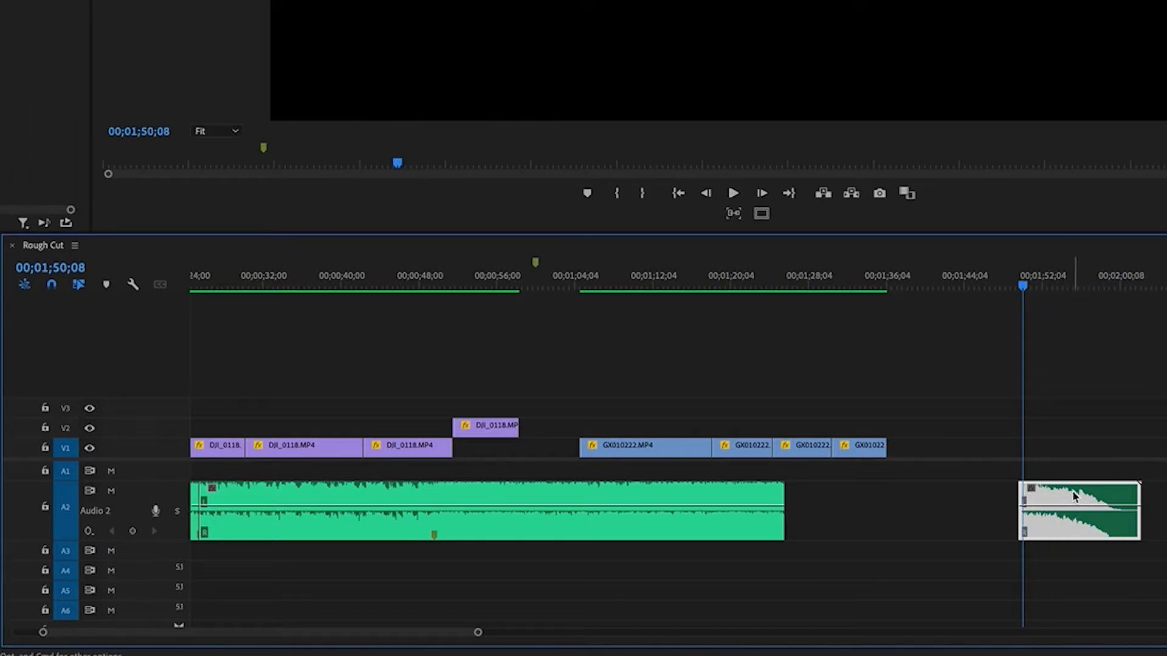
Split the second music clip at its 00;00;49;28 marker and delete the part after the cut
key("c")
left_click(436, 525)
key("v")
left_click(544, 493)
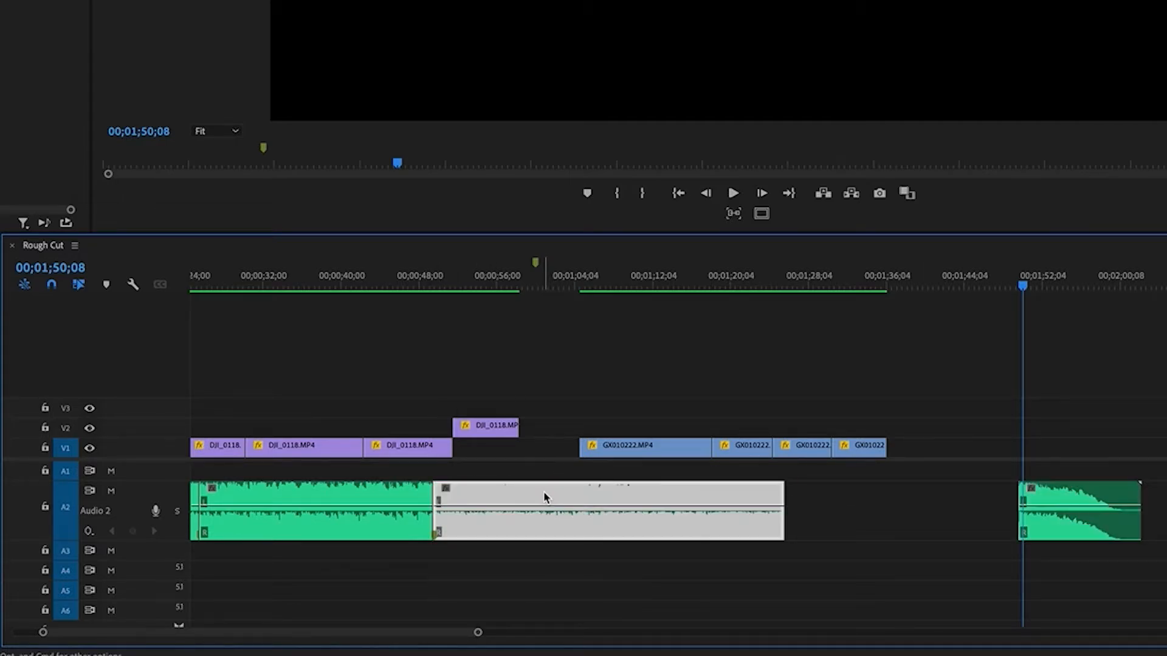
key("Delete")
Move the separated music ending directly against the cut at 00;00;49;28 and play across the join
left_click_drag(1046, 513, 468, 516)
left_click(414, 278)
key("=")
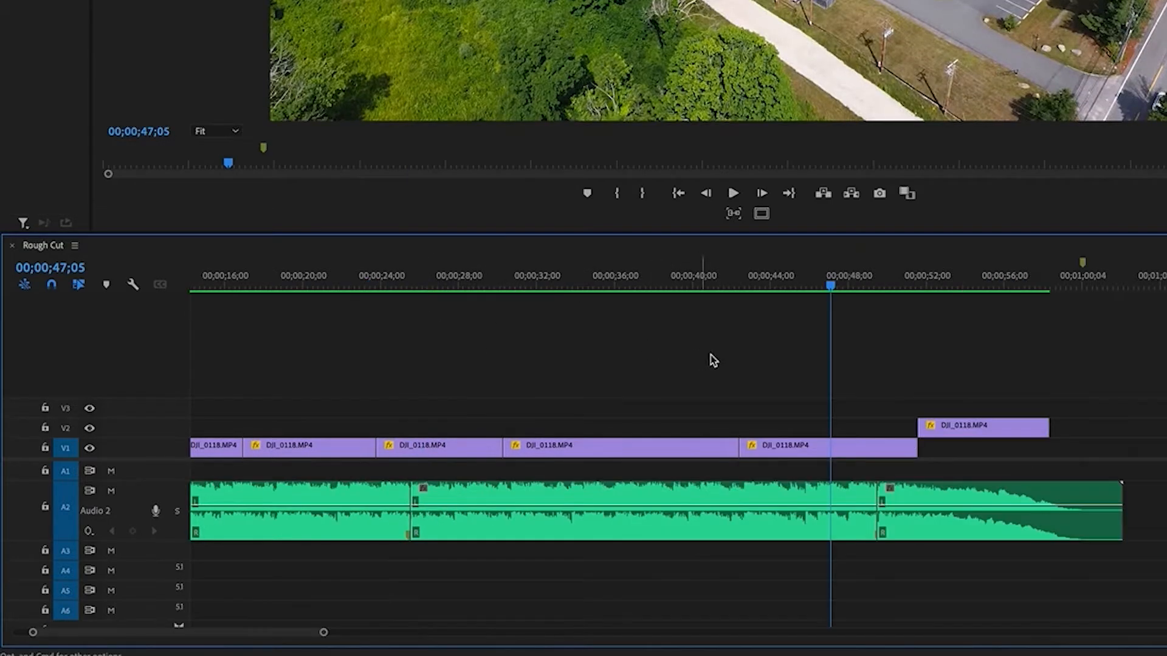
key("space")
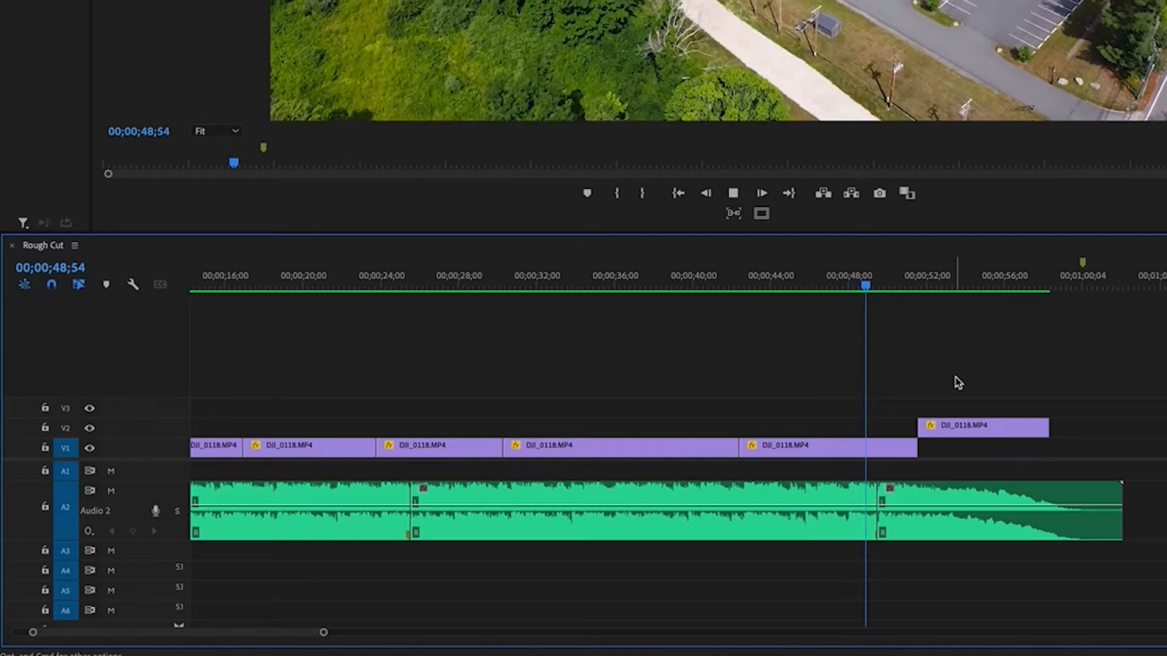
key("=")
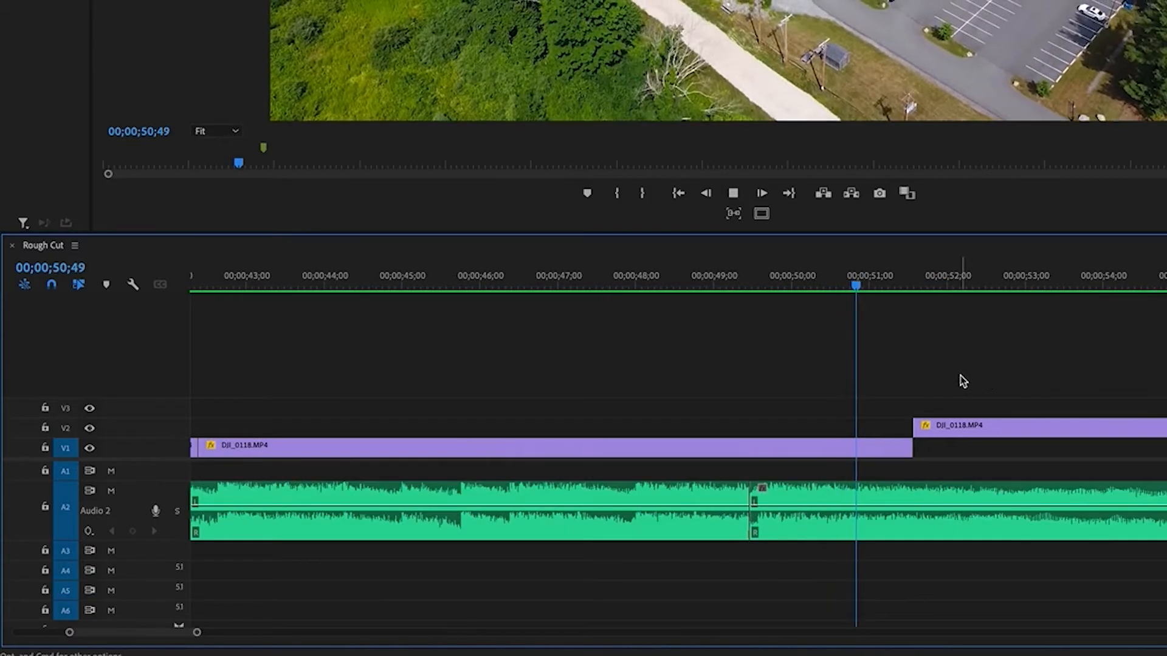
key("space")
left_click(675, 278)
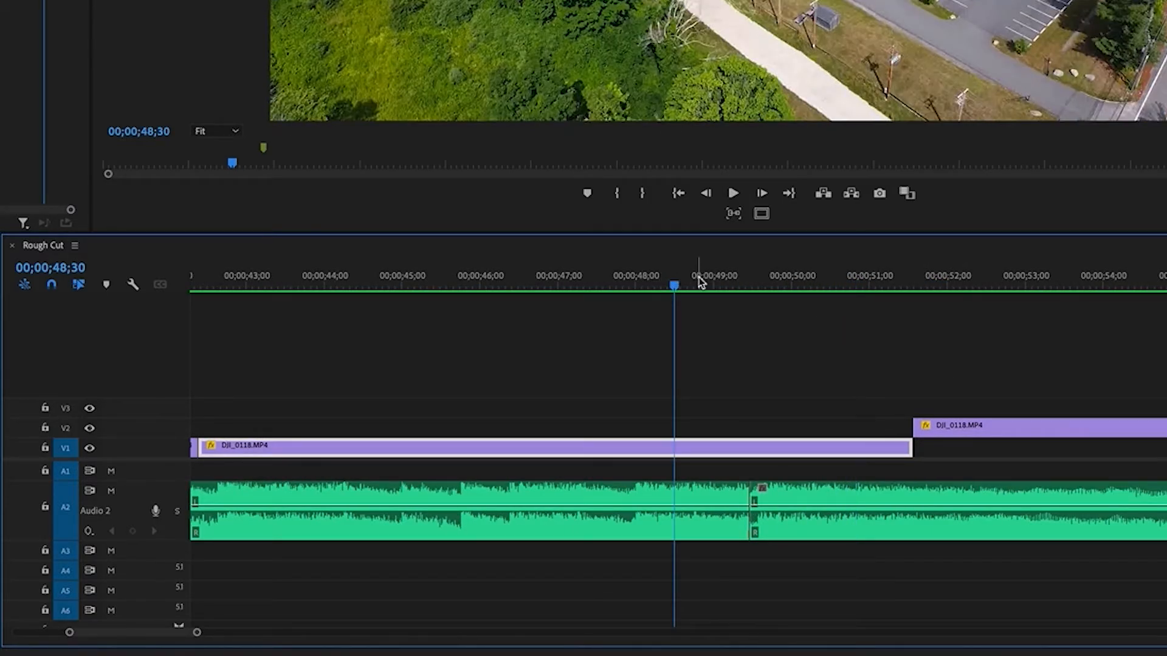
key("space")
key("space")
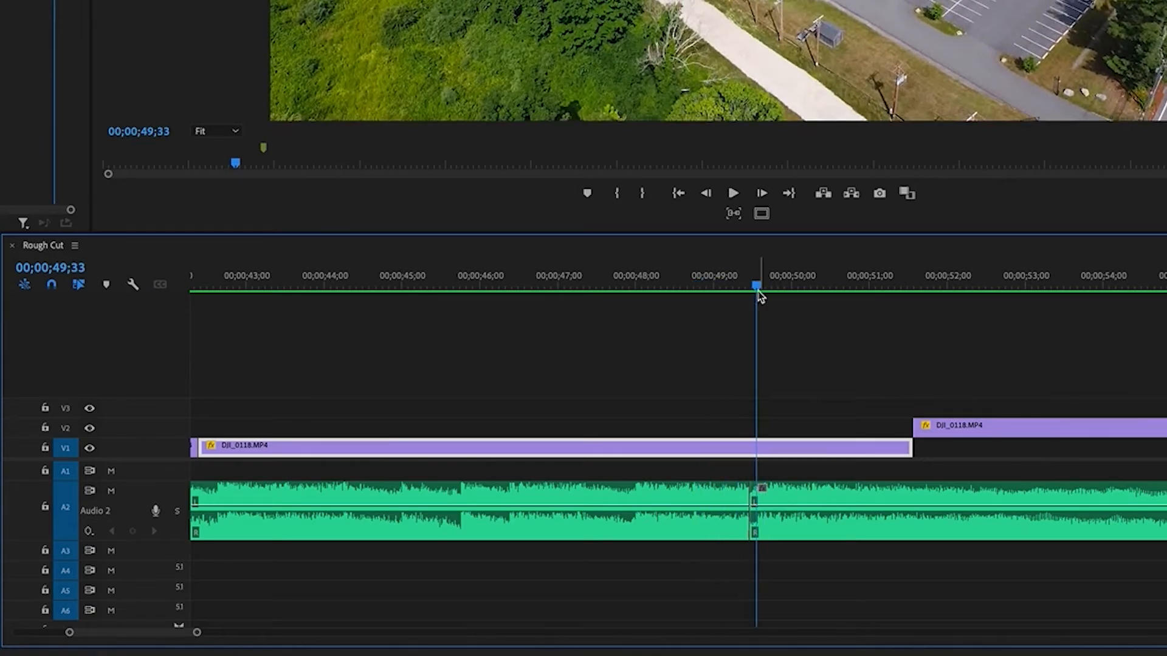
Trim six frames off the start of the music ending, up to 00;00;49;34 where its waveform gets louder
key("=")
left_click(932, 391)
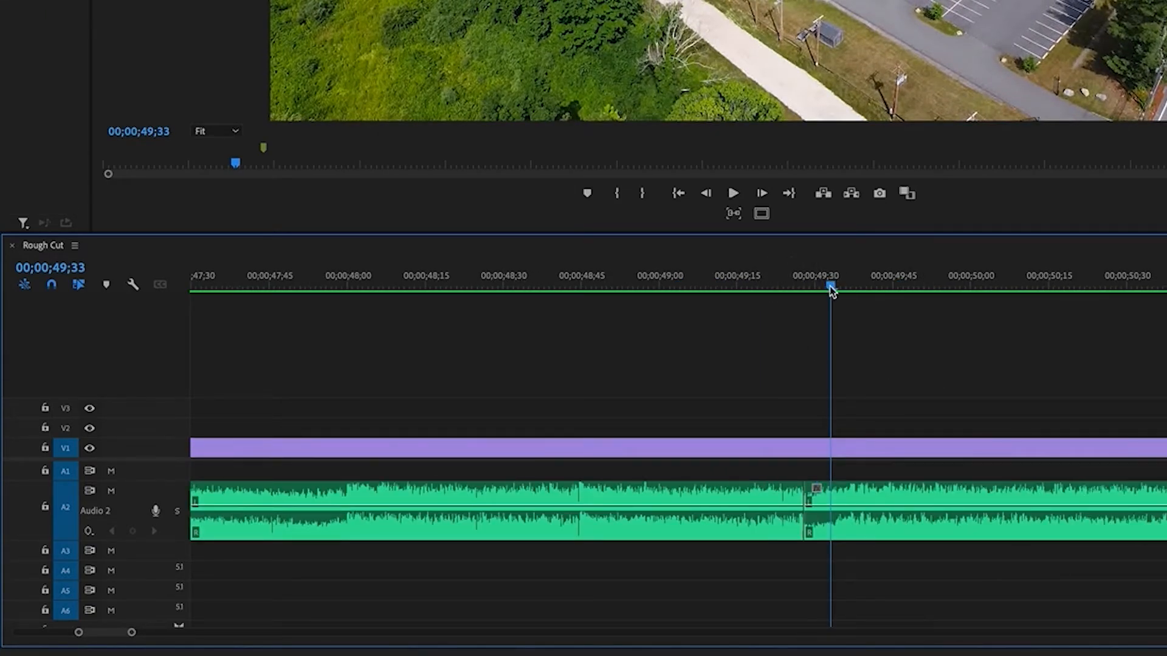
left_click_drag(831, 288, 806, 290)
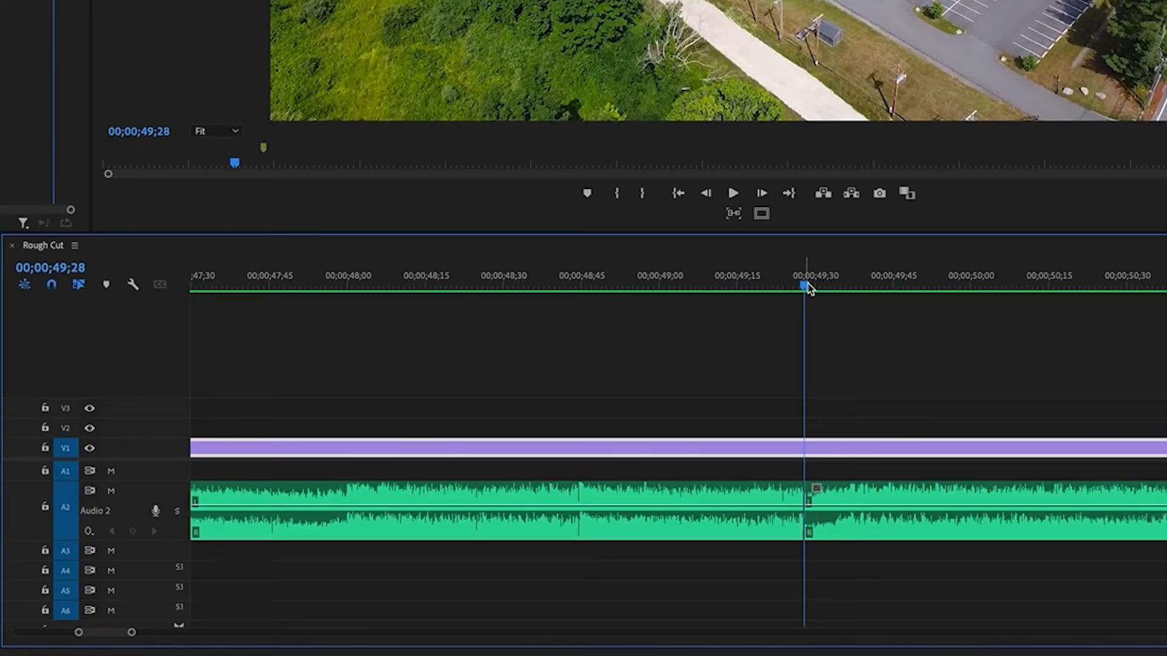
key("space")
left_click(835, 275)
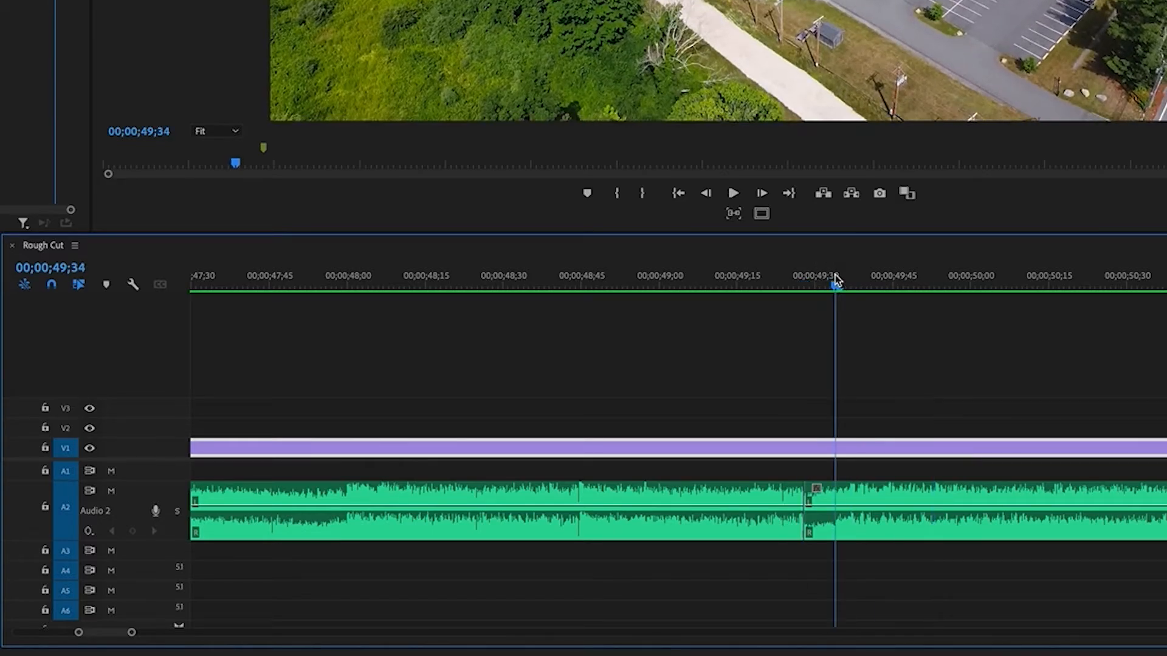
left_click_drag(809, 495, 839, 496)
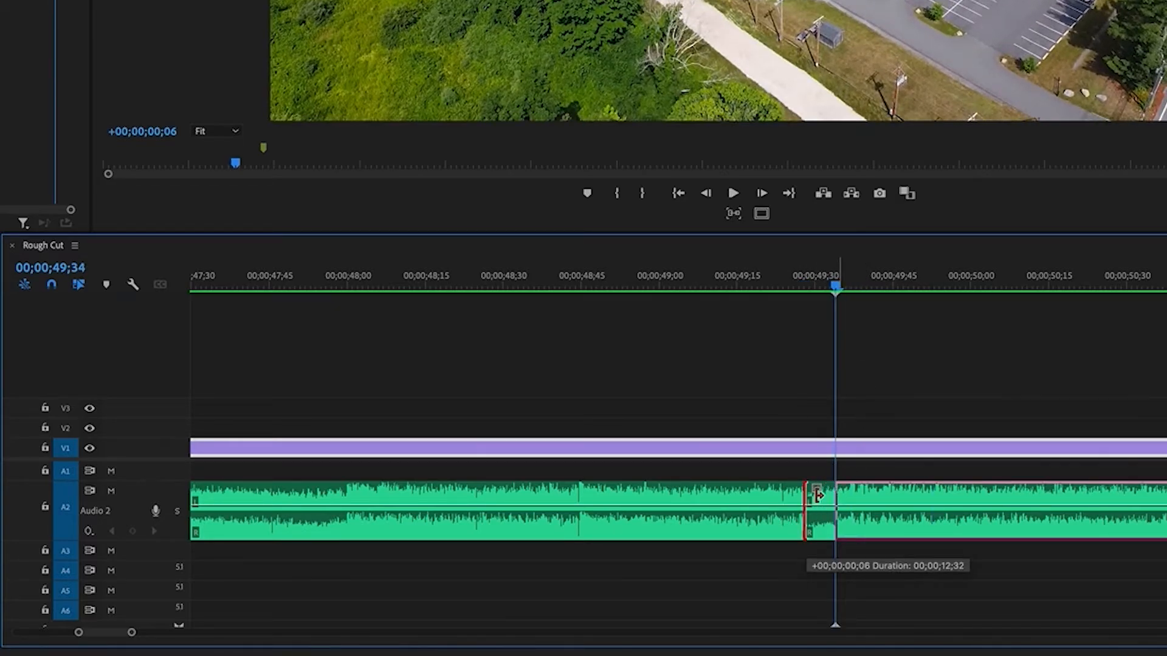
Close the gap in front of the trimmed music ending so it meets the cut at 00;00;49;28, and play across the join
left_click(817, 501)
key("Delete")
left_click(758, 276)
key("space")
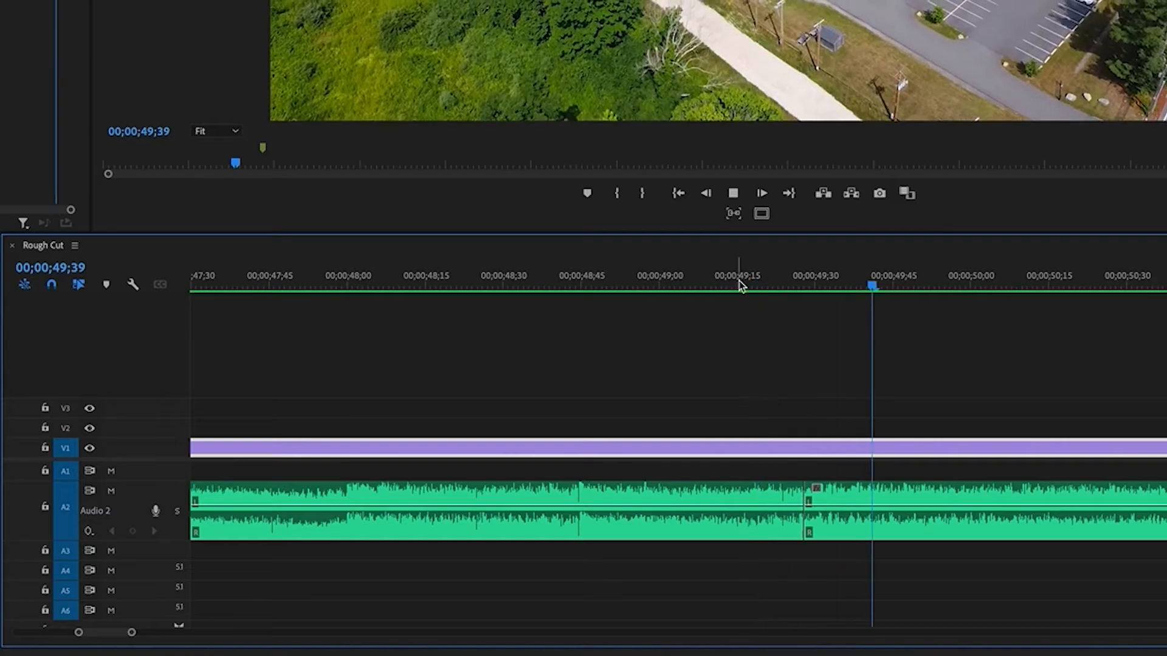
left_click(593, 278)
key("minus")
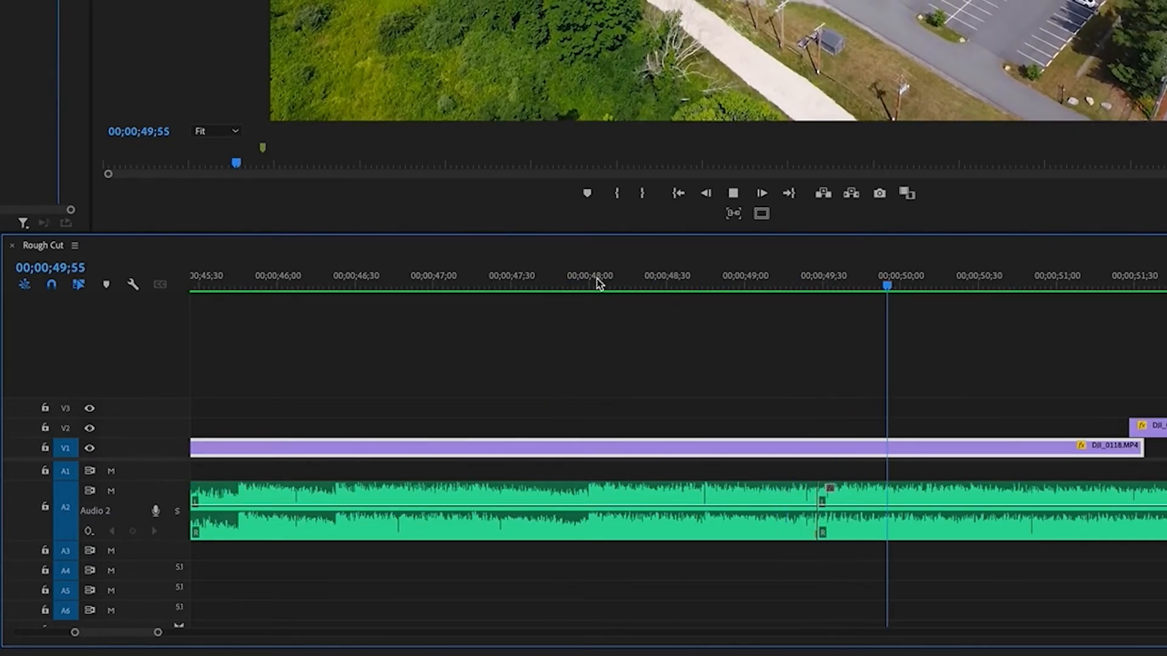
key("minus")
left_click(788, 284)
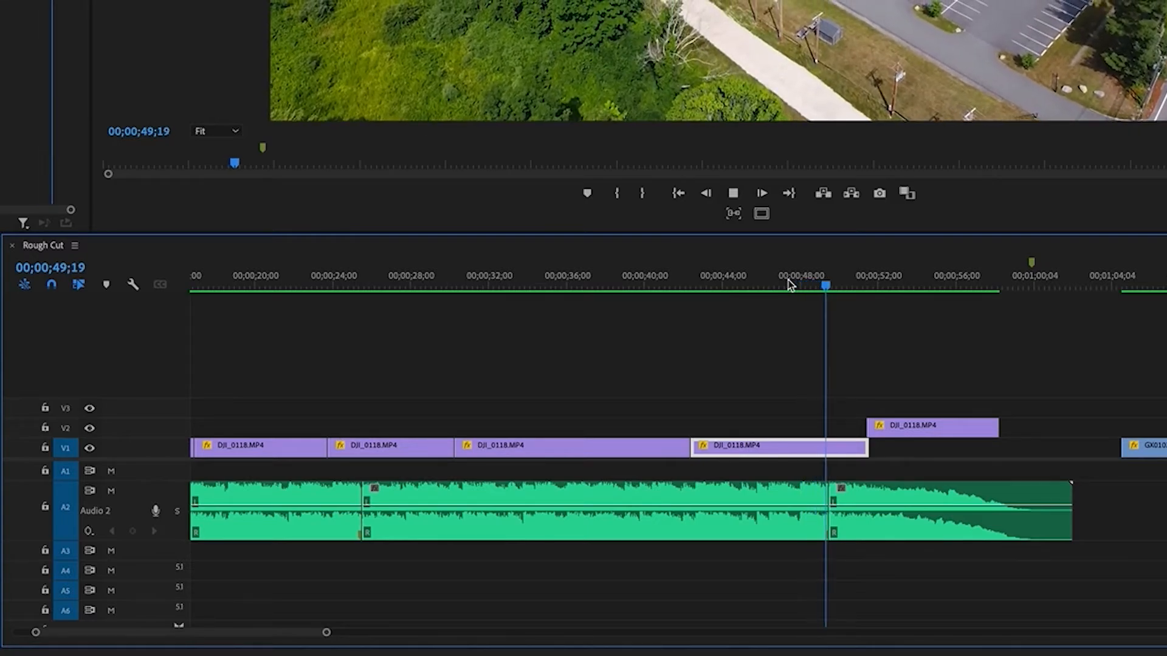
Trim the silent tail off the music ending so that it stops at the sequence marker at about 00;00;59;49
key("minus")
left_click_drag(709, 276, 741, 275)
key("equal")
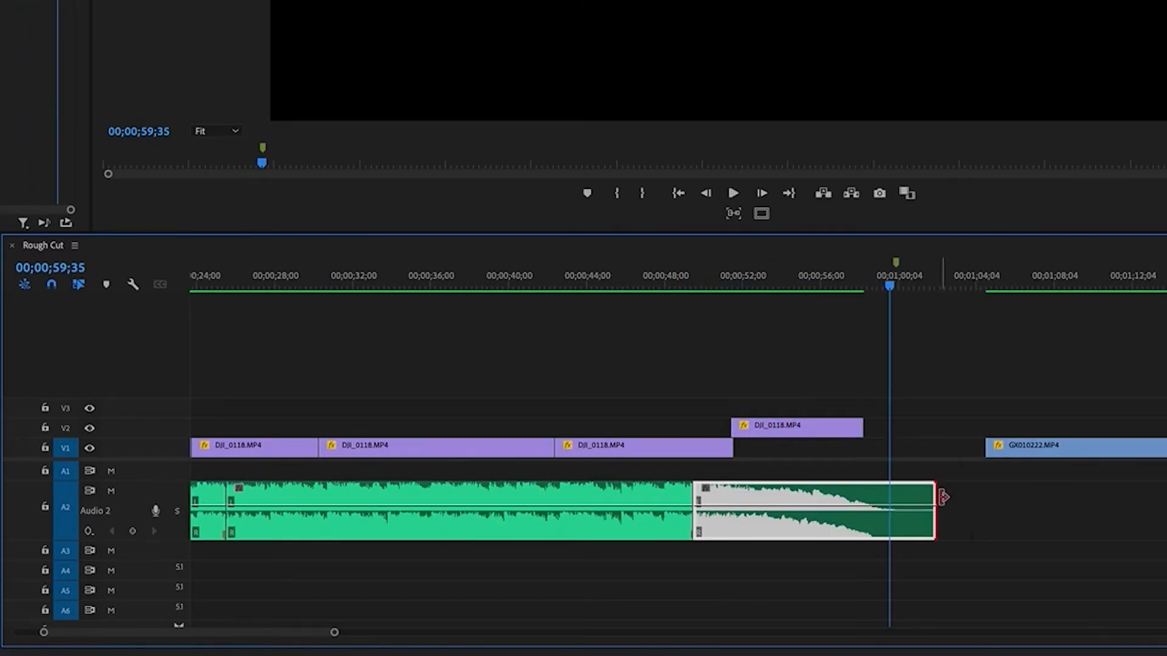
left_click_drag(936, 494, 903, 492)
left_click_drag(923, 366, 893, 365)
key("space")
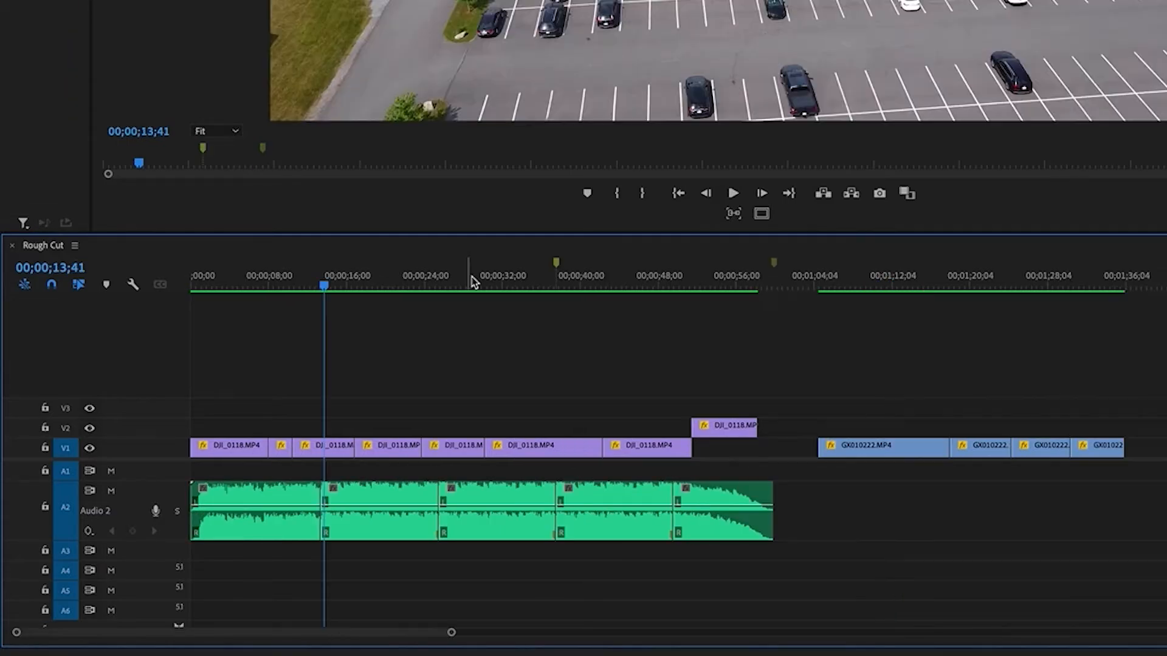
Examine the waveform of the music clip leading up to the join near 00;00;37;32, placing the playhead at 00;00;36;53
left_click_drag(474, 281, 535, 283)
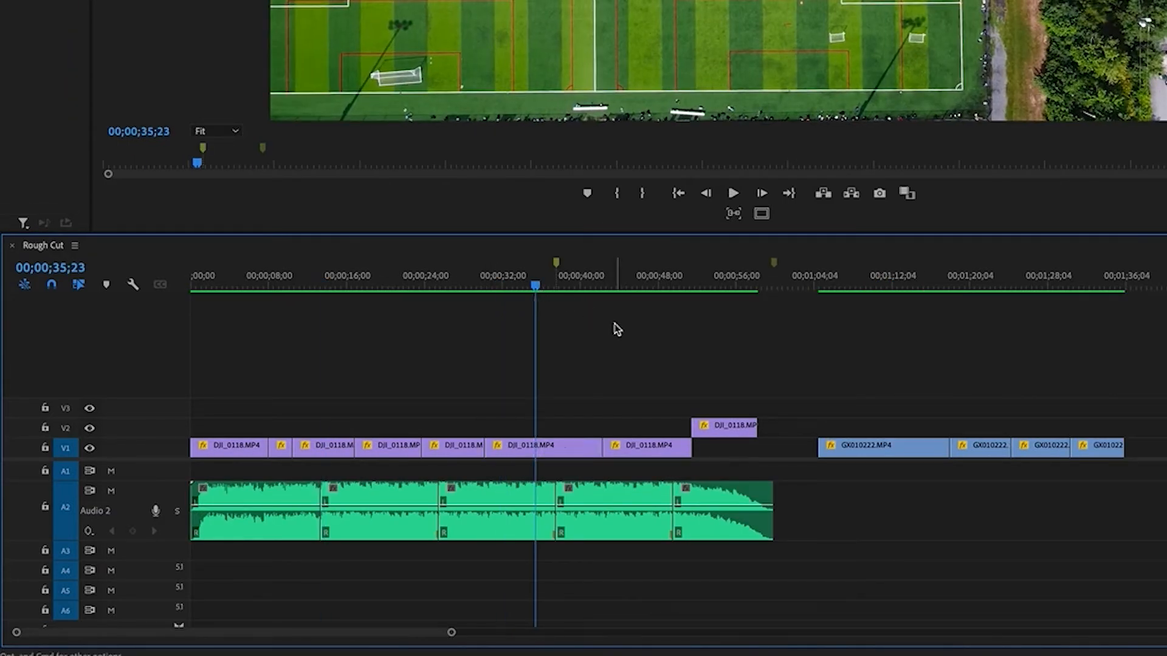
key("equal")
key("equal")
scroll(923, 389, "right", 5)
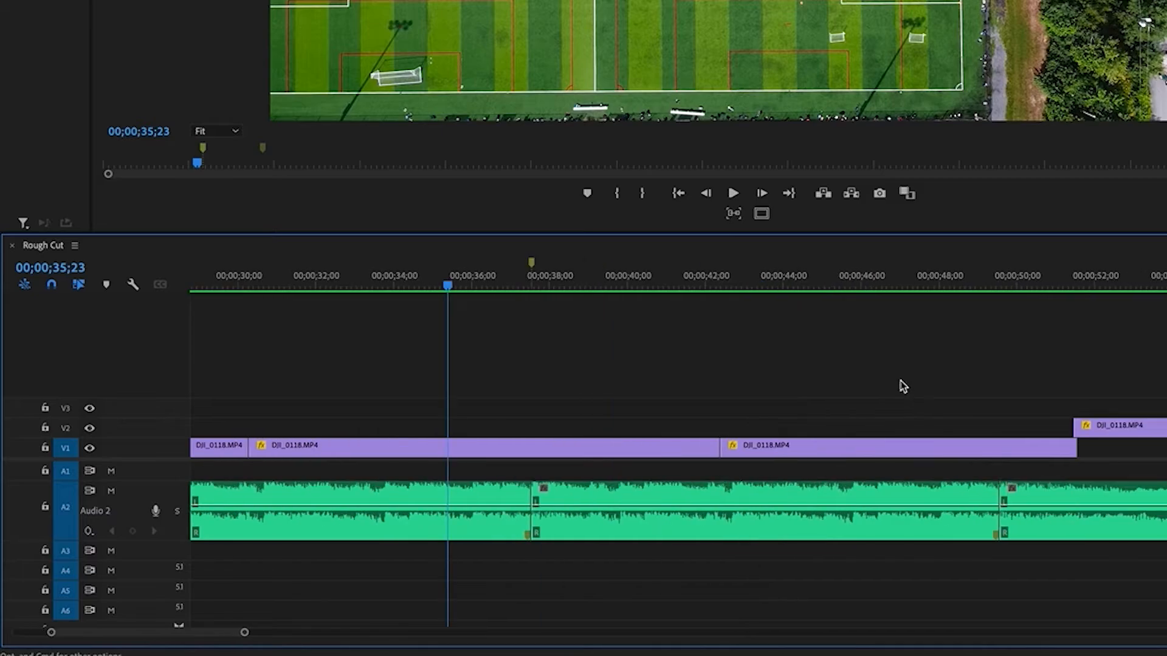
left_click_drag(504, 276, 529, 275)
key("equal")
key("equal")
key("equal")
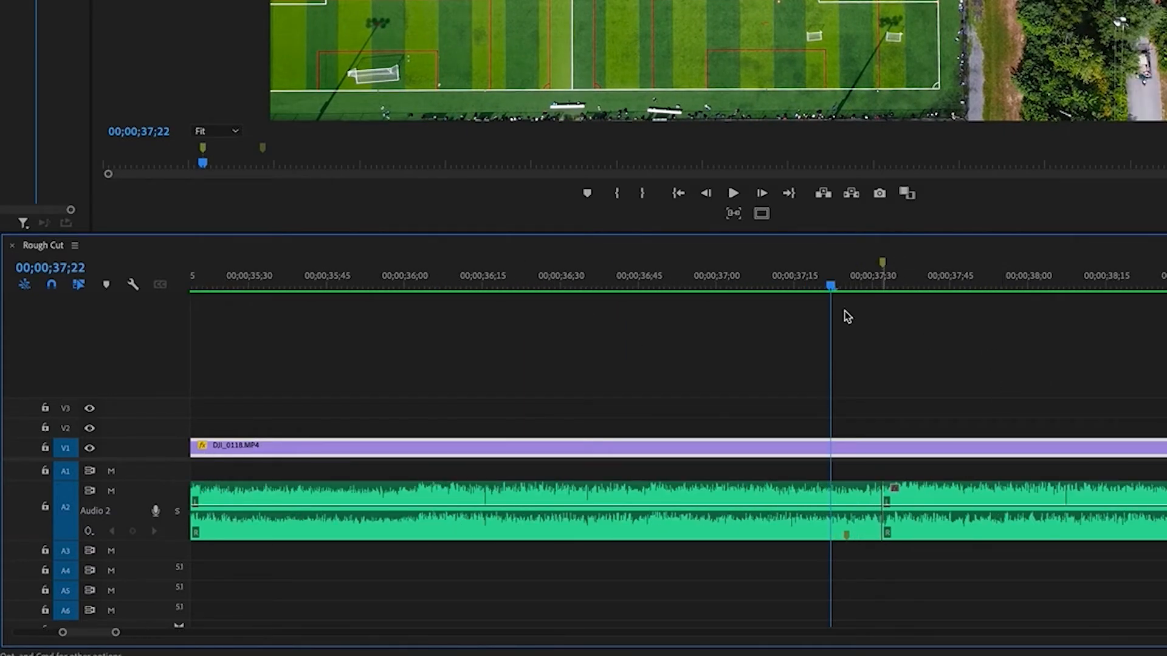
left_click(710, 284)
left_click(783, 510)
left_click(680, 282)
left_click(735, 340)
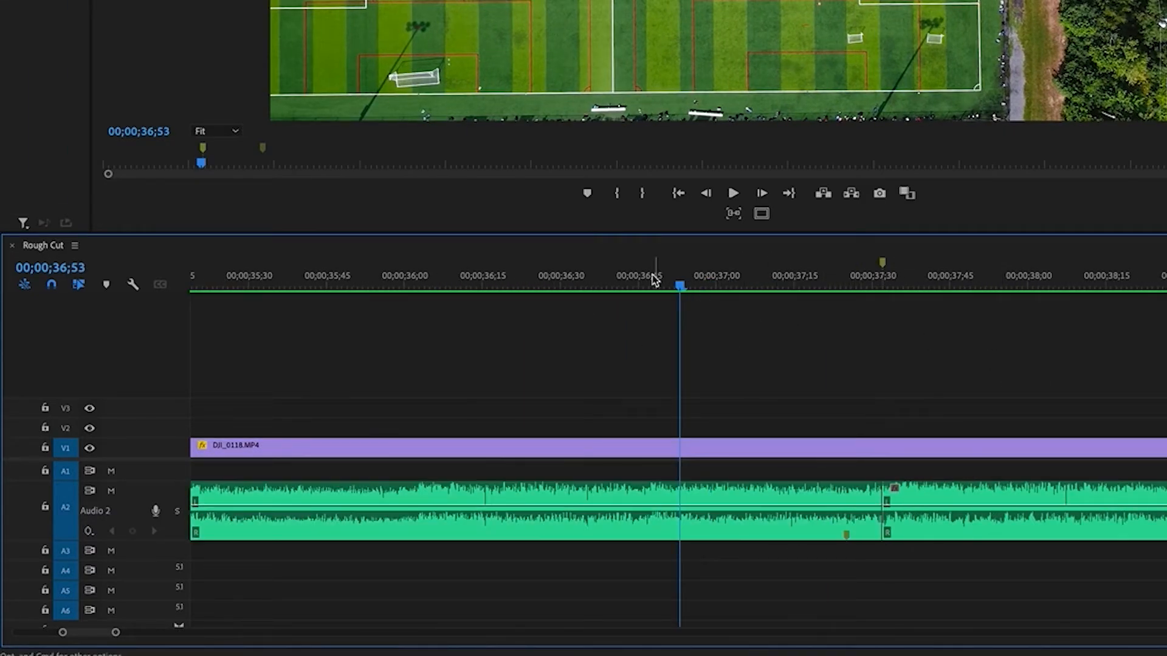
left_click(705, 533)
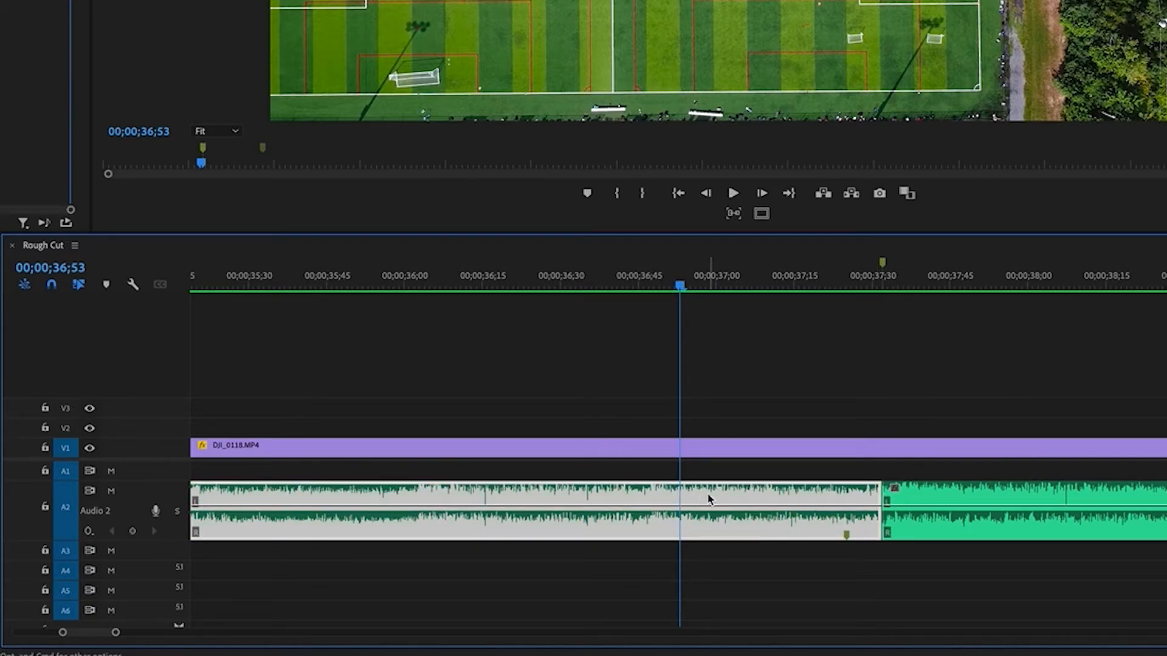
key("shift+Delete")
key("minus")
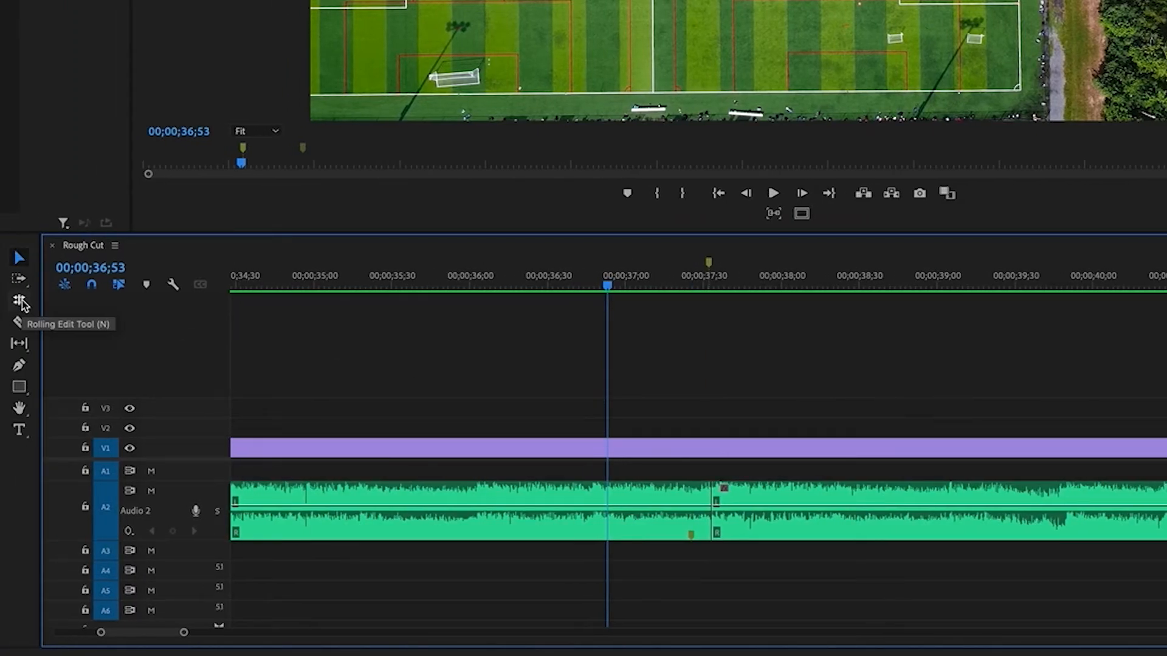
Roll the edit point between the two music clips near 00;00;37;32 slightly with the Rolling Edit tool
left_click(22, 303)
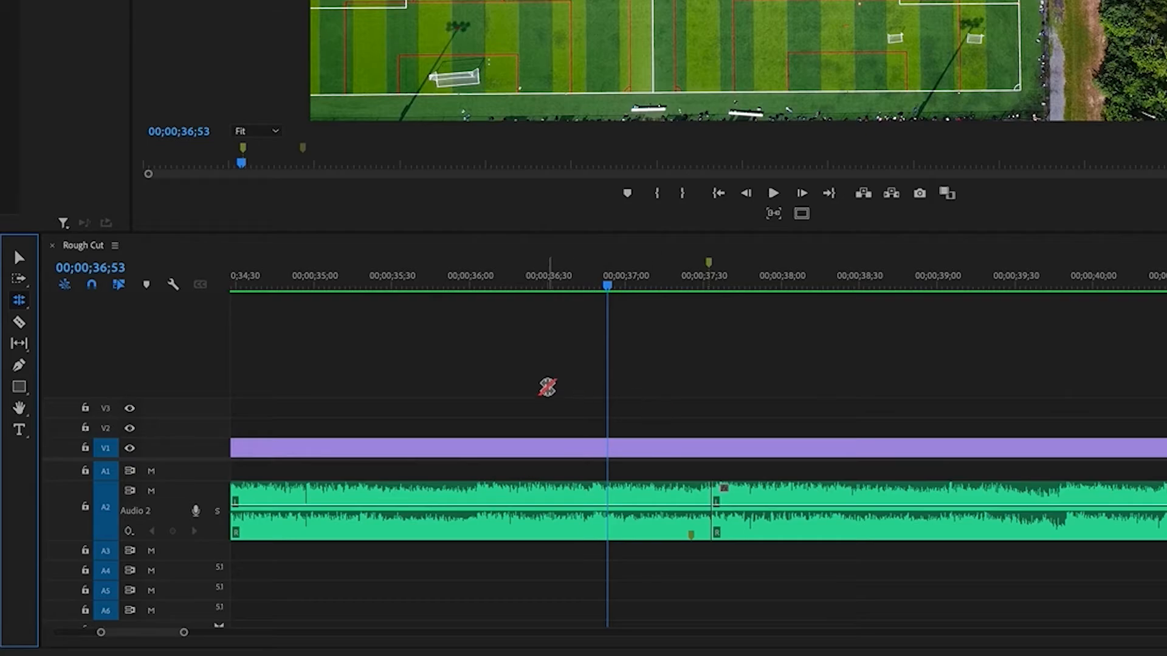
scroll(693, 496, "right", 3)
key("=")
scroll(581, 505, "left", 2)
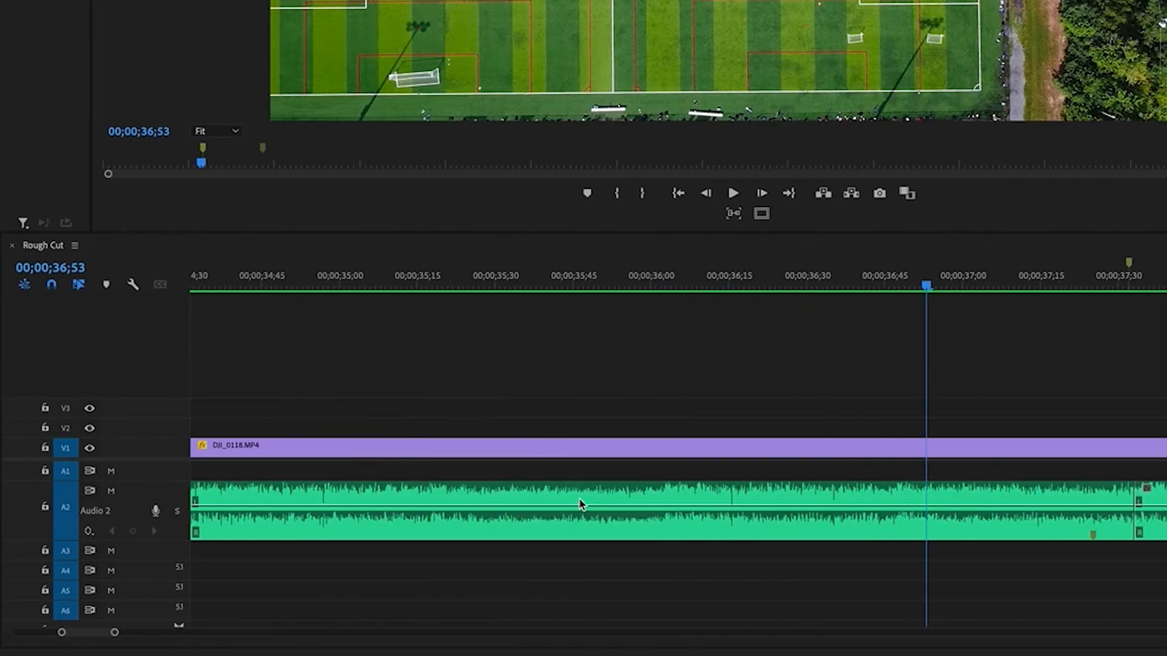
key("=")
scroll(916, 490, "right", 5)
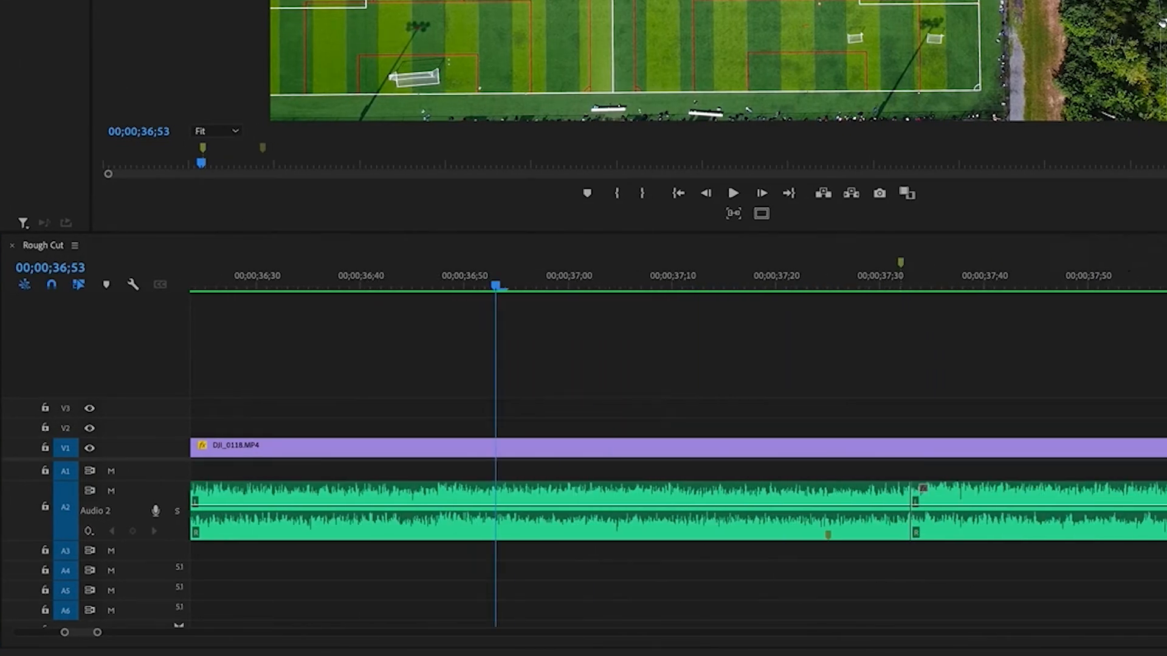
mouse_move(790, 493)
left_mouse_down()
mouse_move(811, 494)
mouse_move(776, 495)
mouse_move(802, 495)
left_mouse_up()
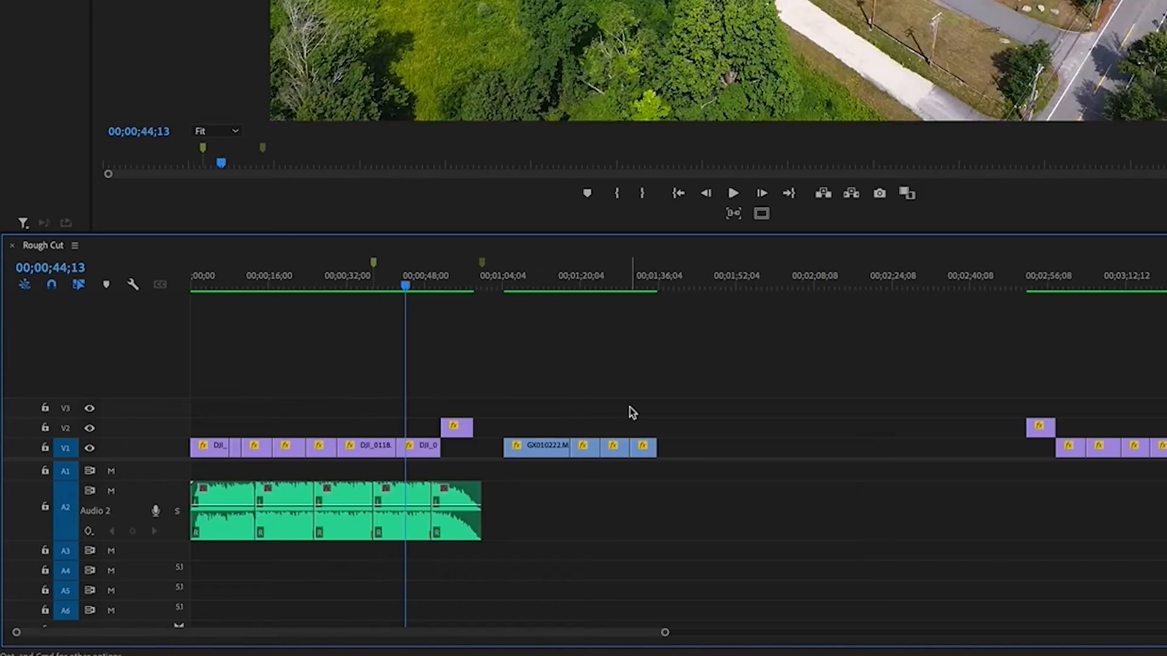